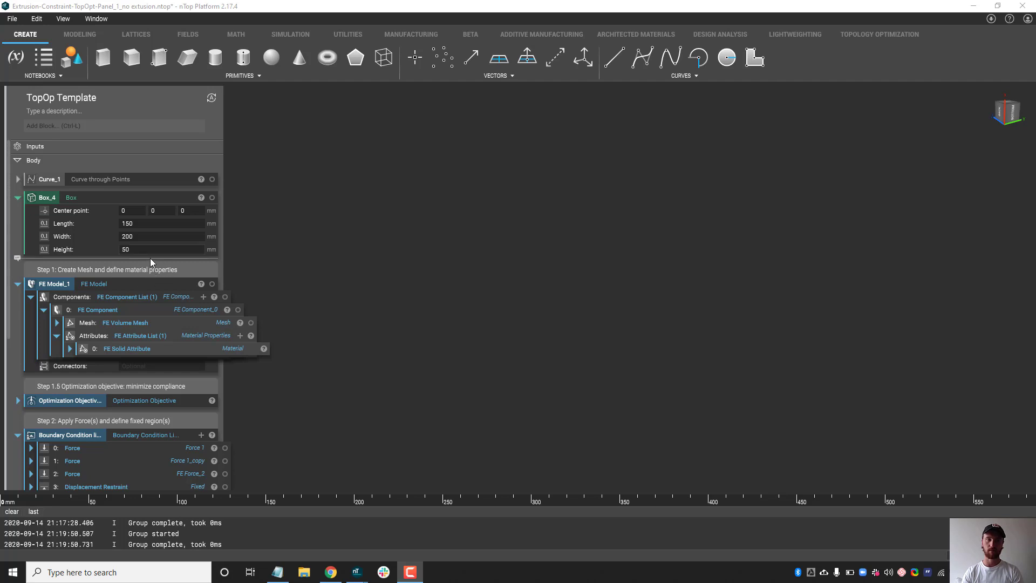
Show the design-space box, inspect it from below and the side, then hide it.
left_click(212, 197)
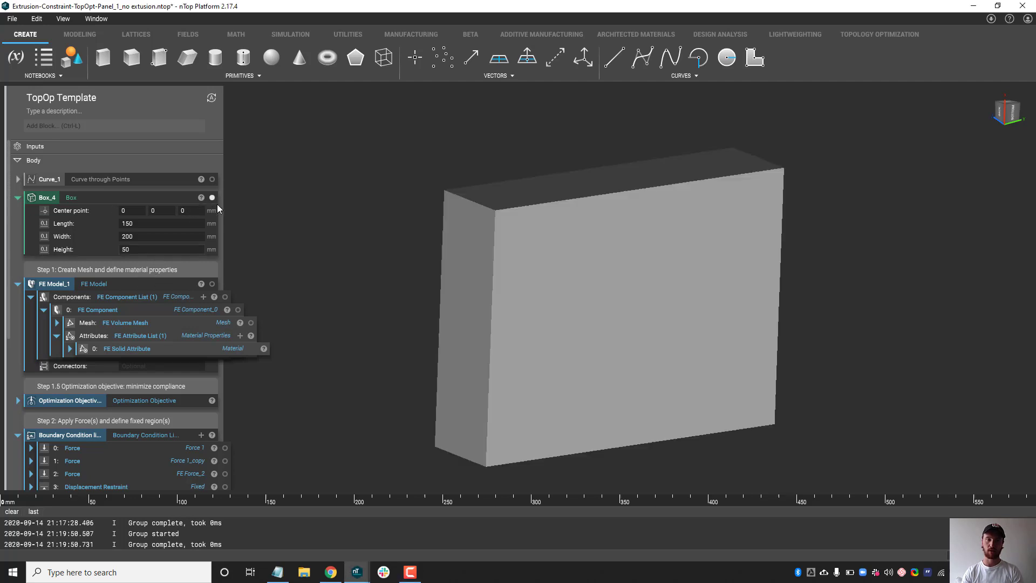
right_click_drag(513, 268, 488, 255)
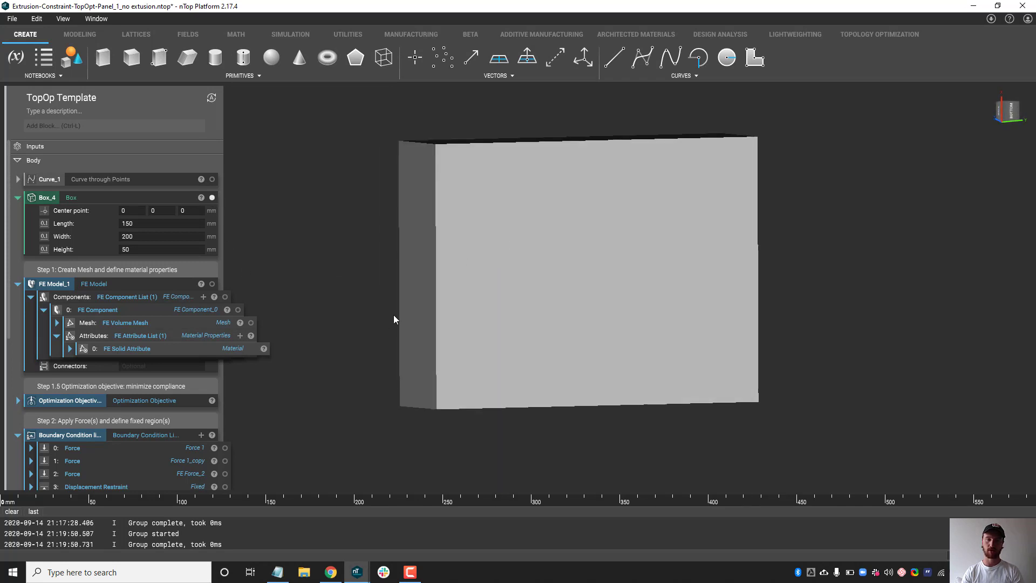
right_click_drag(442, 344, 527, 342)
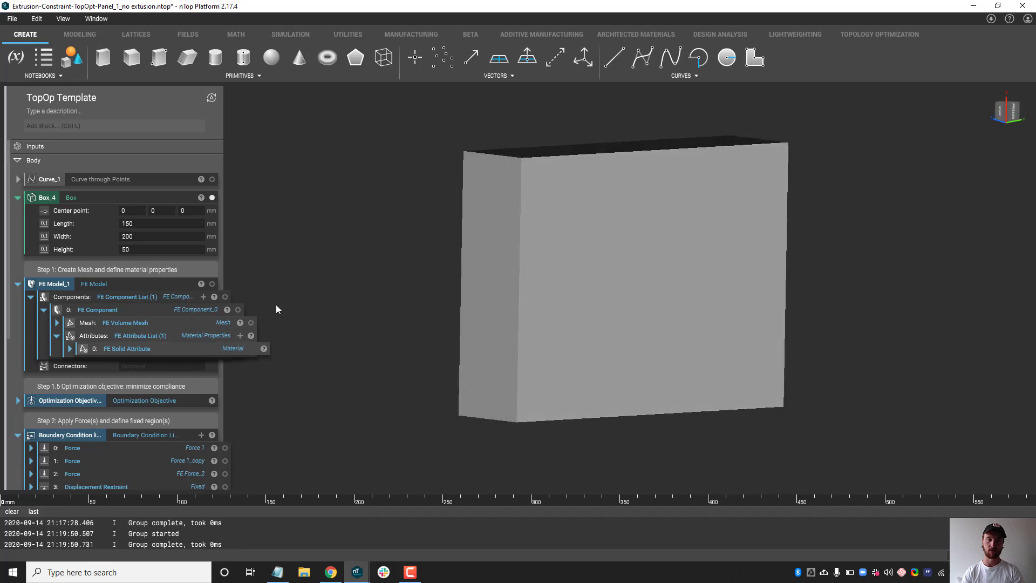
left_click(211, 197)
Preview the FE model, then reveal the objective: Minimize with a Structural Compliance response.
left_click(212, 284)
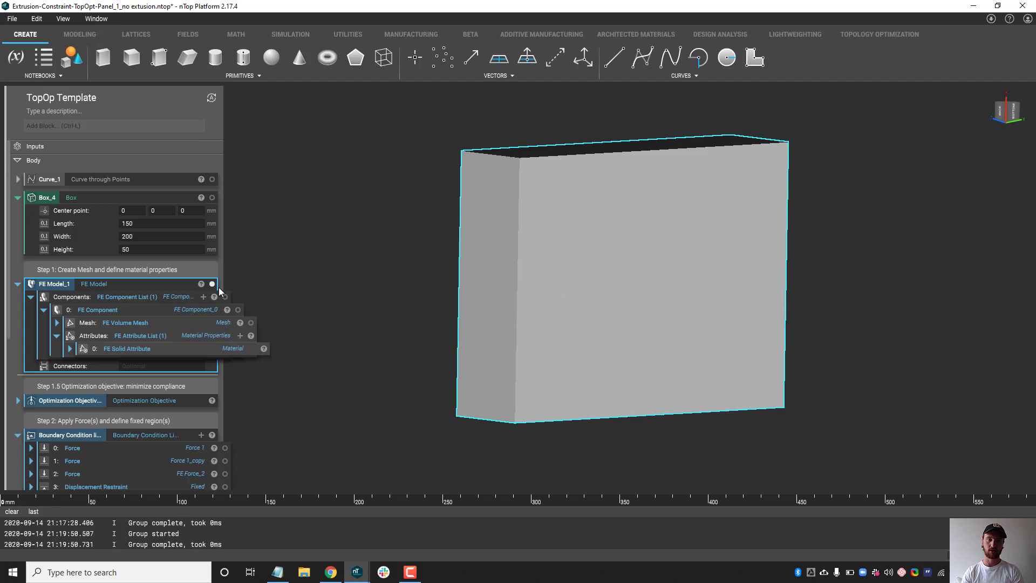
left_click(211, 283)
left_click(17, 401)
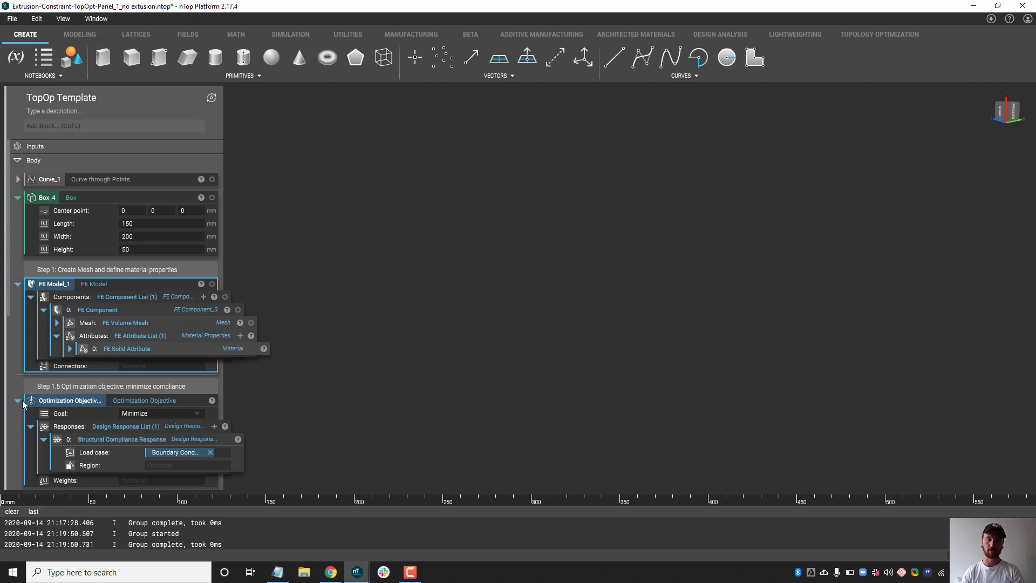
Collapse the optimization objective and display the three force loads to inspect them.
left_click(21, 399)
scroll(63, 412, "down", 1)
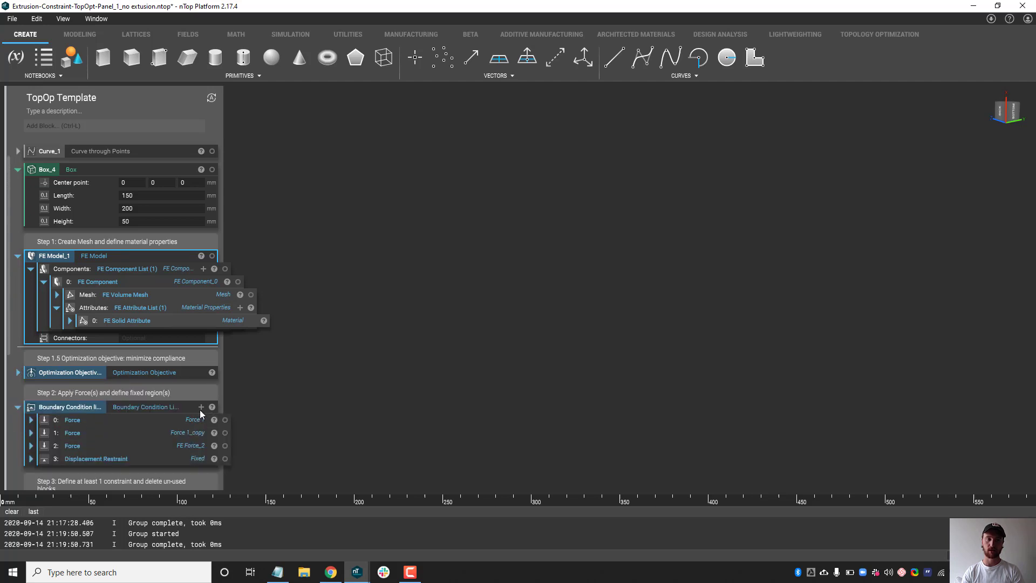
left_click(225, 419)
left_click(225, 432)
left_click(225, 445)
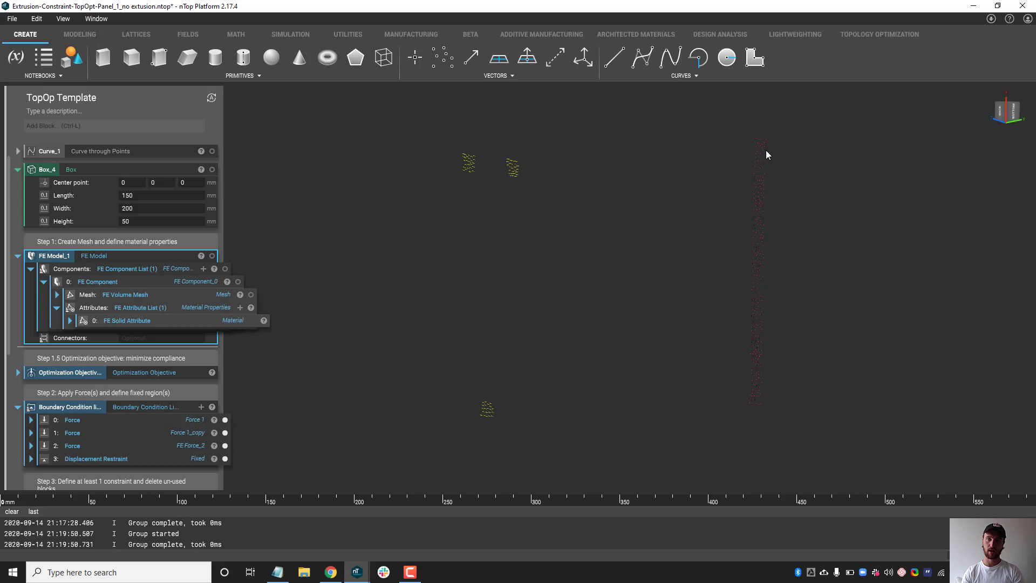
mouse_move(717, 300)
right_mouse_down()
mouse_move(698, 302)
mouse_move(717, 302)
right_mouse_up()
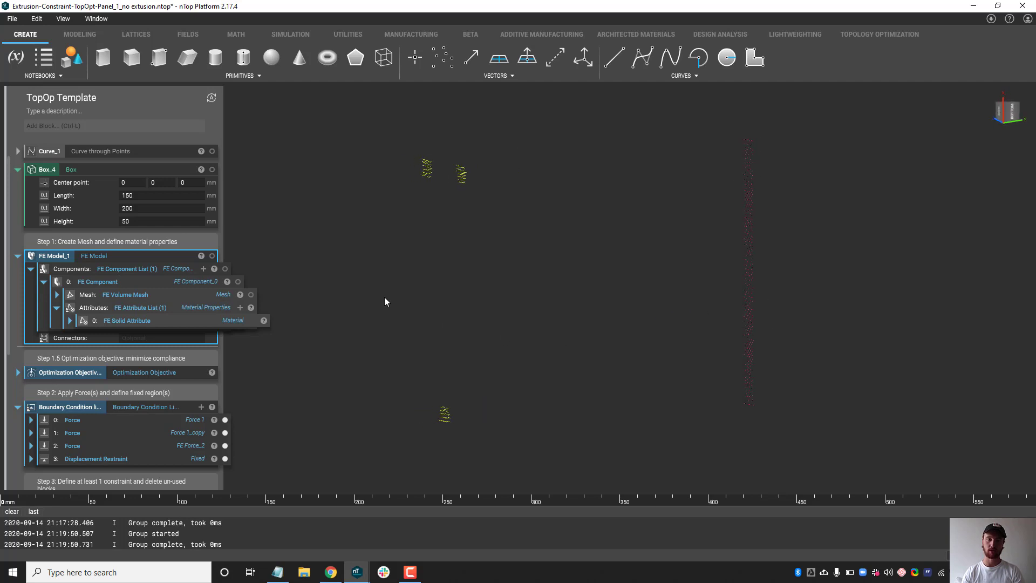
Briefly show the design-space box again, then hide it and all three force loads.
left_click(212, 170)
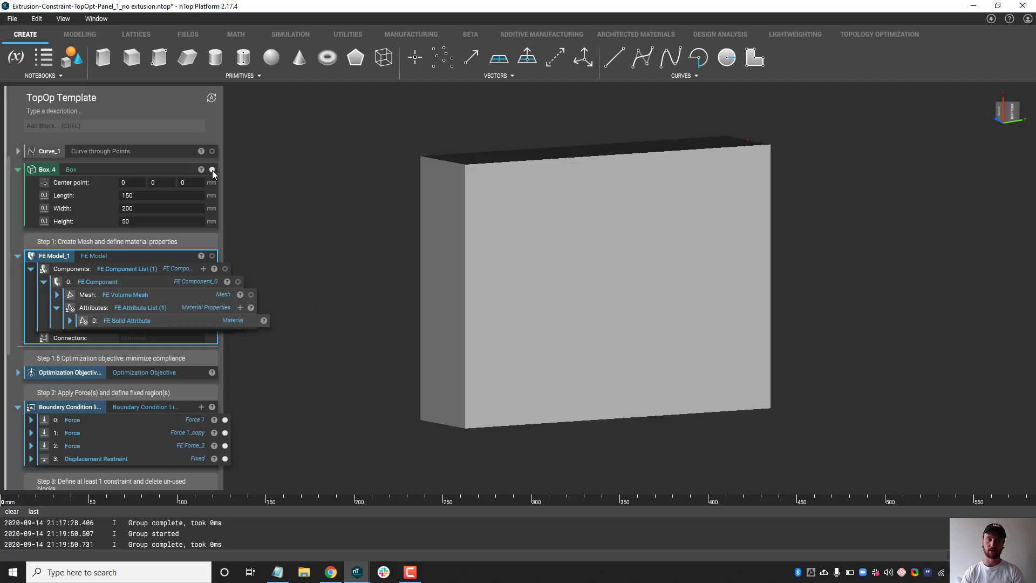
left_click(212, 170)
left_click(225, 419)
left_click(225, 433)
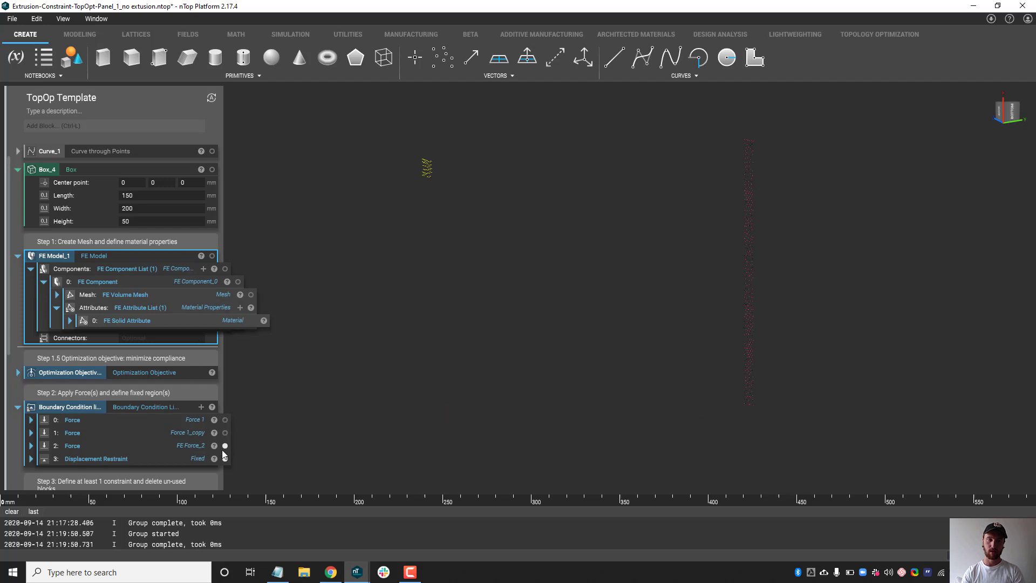
left_click(225, 446)
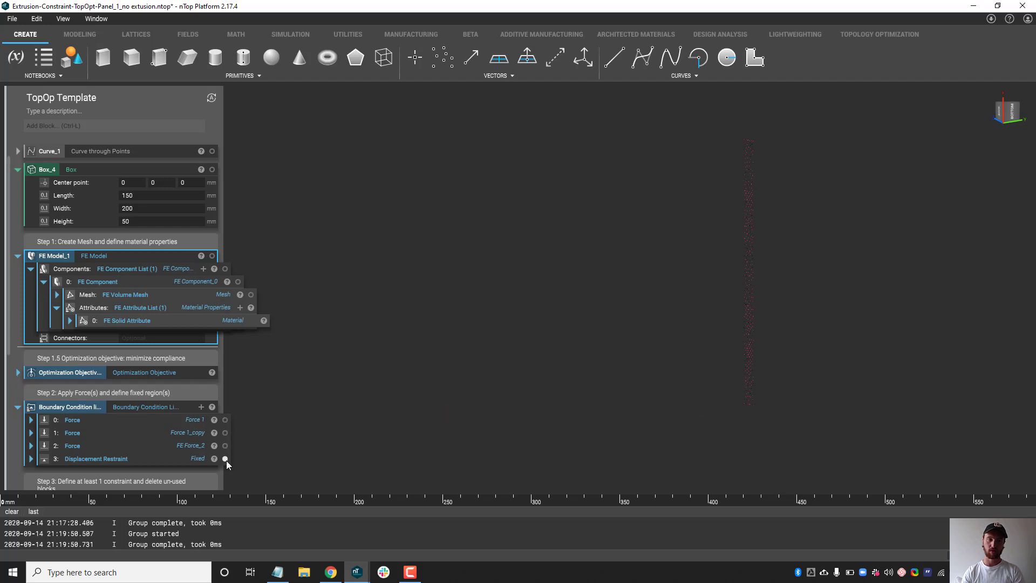
Fold Boundary Conditions, confirm the volume constraint is Less than 0.3, then fold the constraints.
left_click(17, 410)
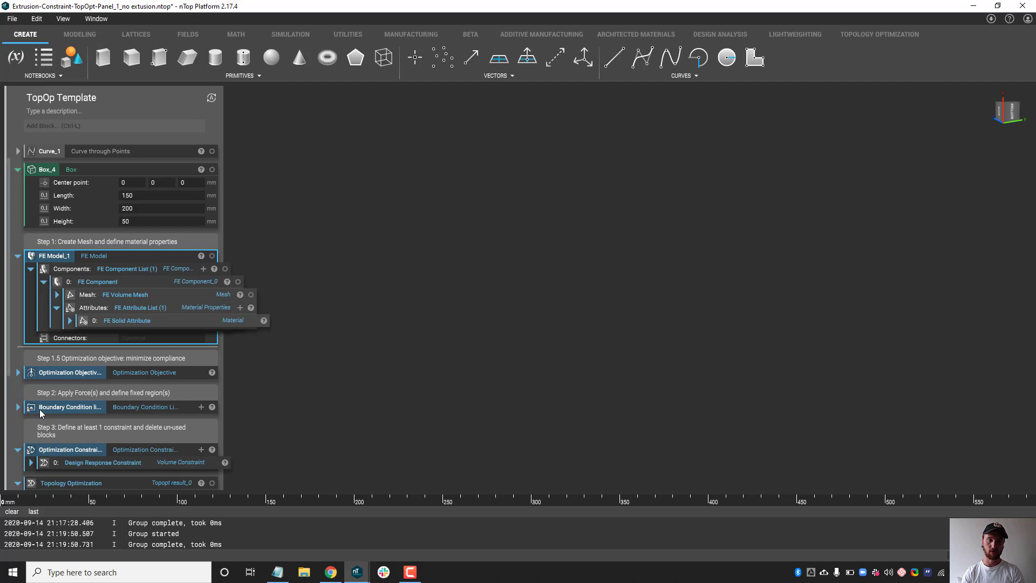
scroll(73, 417, "down", 1)
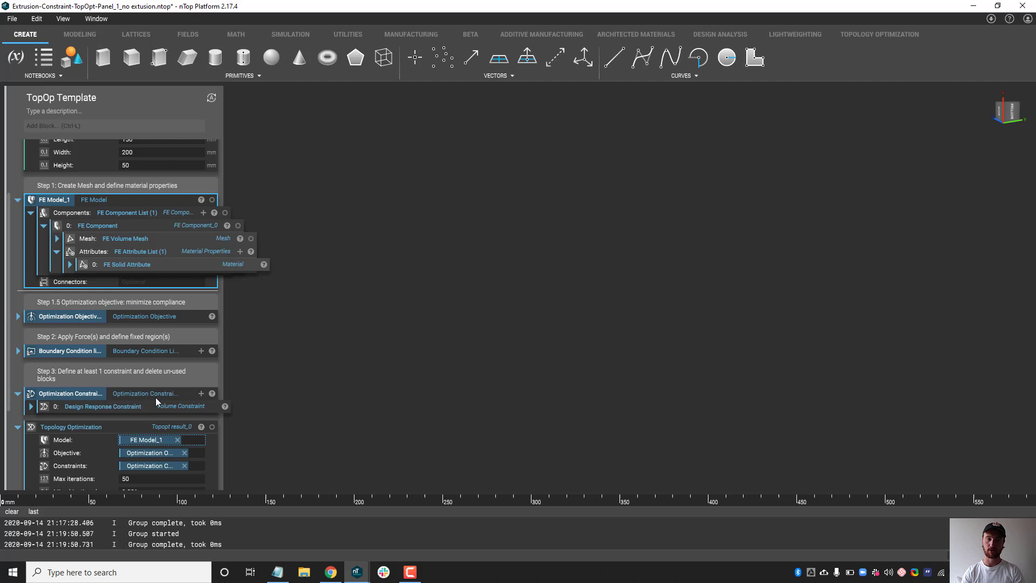
left_click(31, 406)
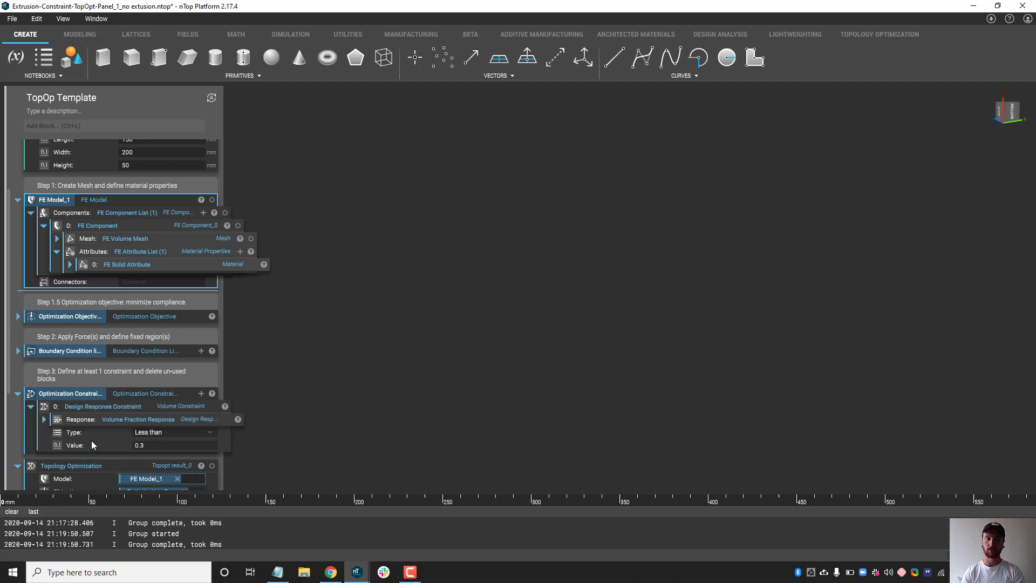
scroll(94, 438, "down", 2)
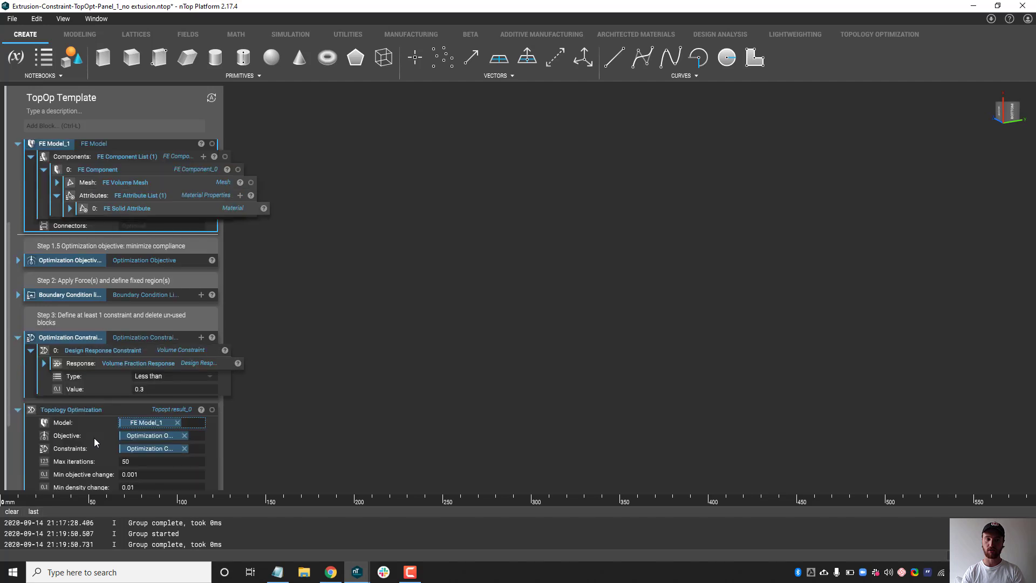
left_click(18, 337)
Display the topology optimization result and orbit around the optimized bracket.
left_click(213, 357)
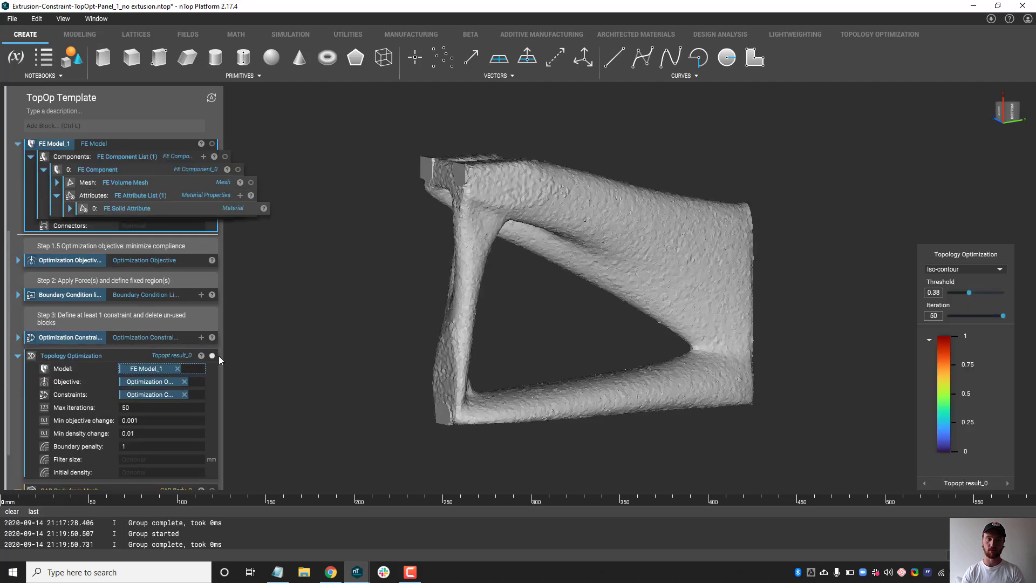
right_click_drag(432, 328, 767, 396)
right_click_drag(691, 365, 799, 350)
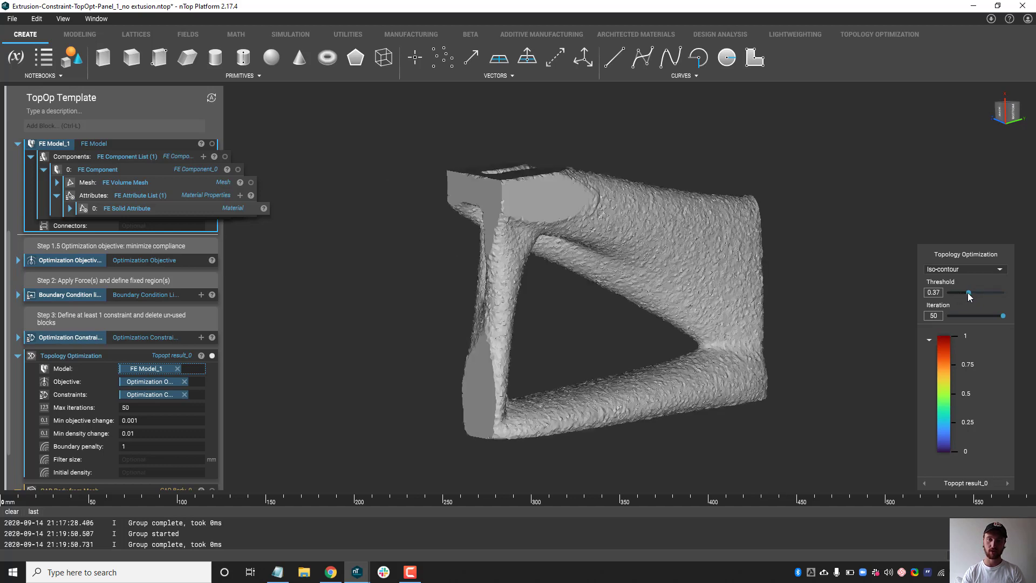
scroll(968, 293, "down", 2)
scroll(973, 292, "up", 2)
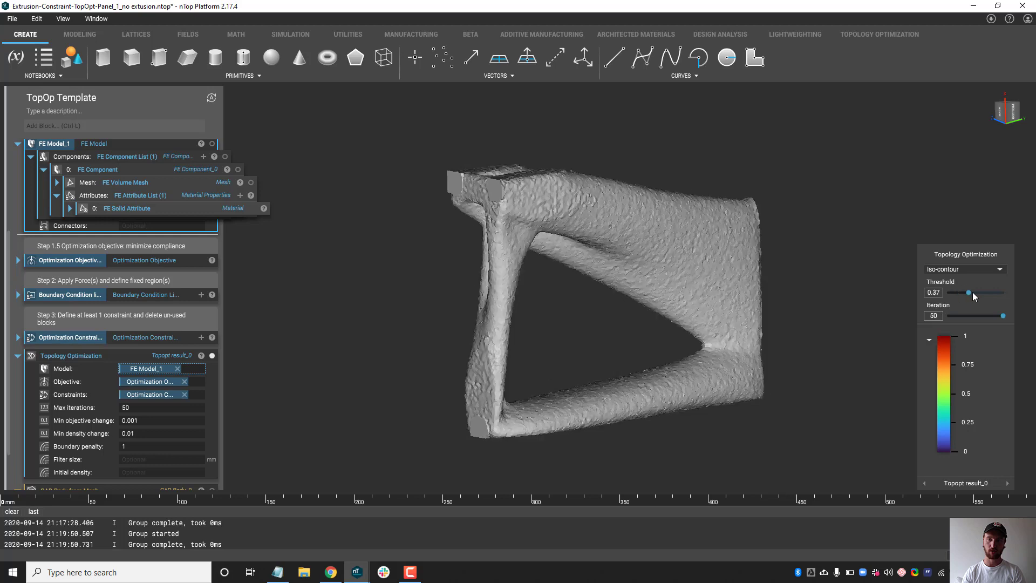
Raise the density threshold to 0.44, view the part side-on, then hide it.
key("Right")
key("Right")
key("Right")
key("Right")
key("Right")
key("Right")
key("Right")
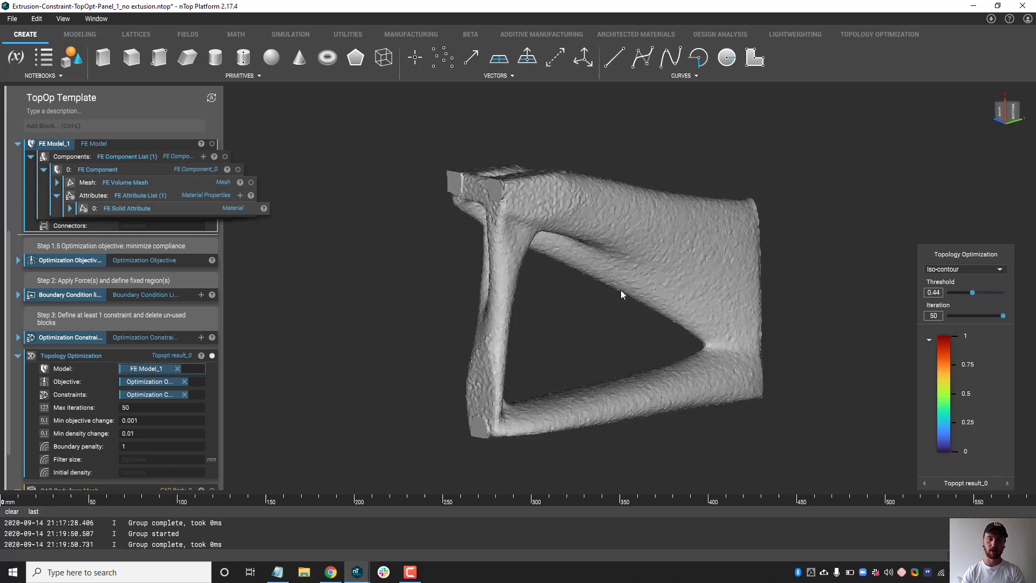
right_click_drag(383, 351, 553, 341)
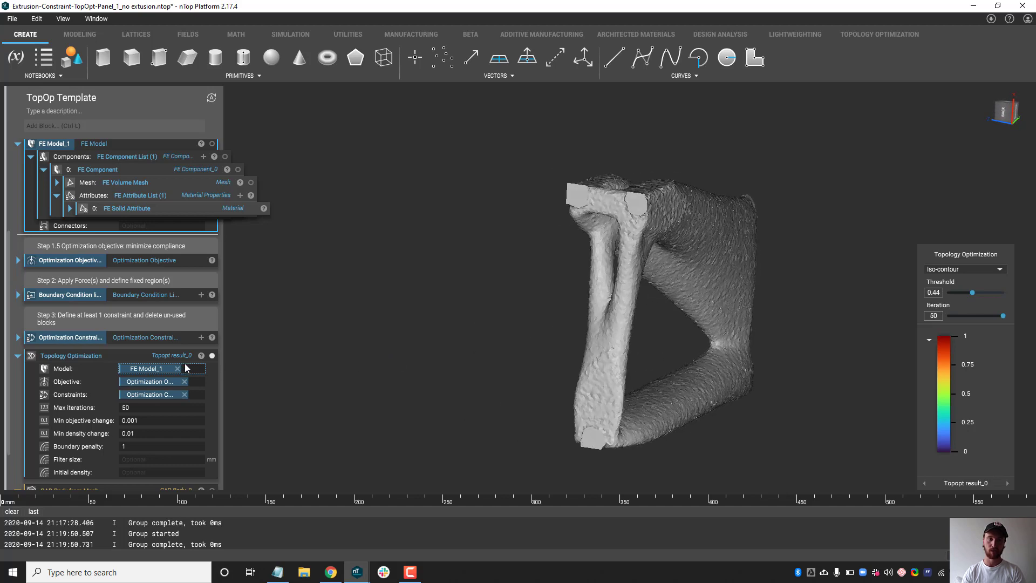
left_click(212, 356)
Expand the Refine Mesh input chain and inspect the raw implicit body from optimization.
scroll(162, 375, "down", 2)
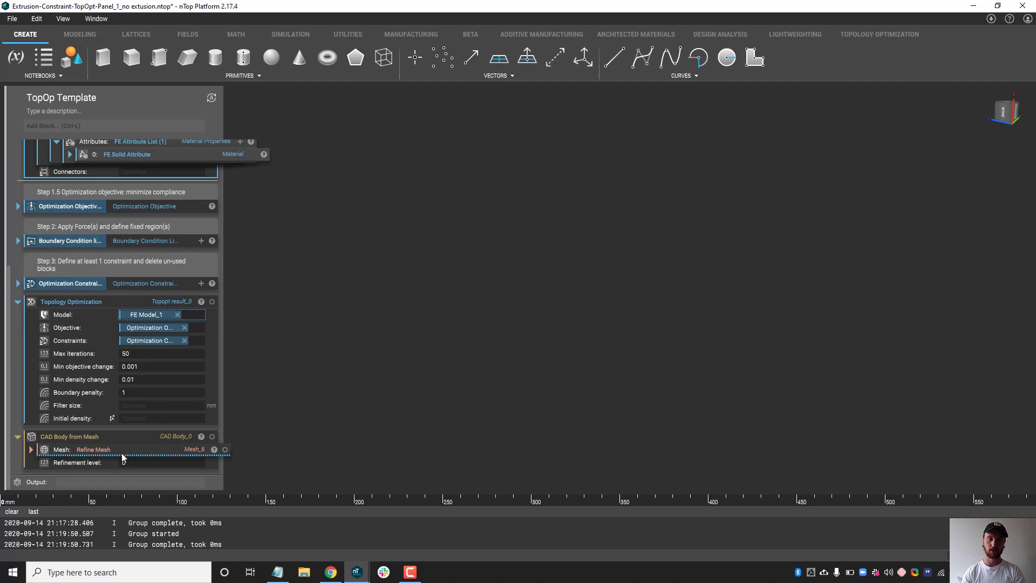
left_click(31, 450)
scroll(162, 431, "down", 3)
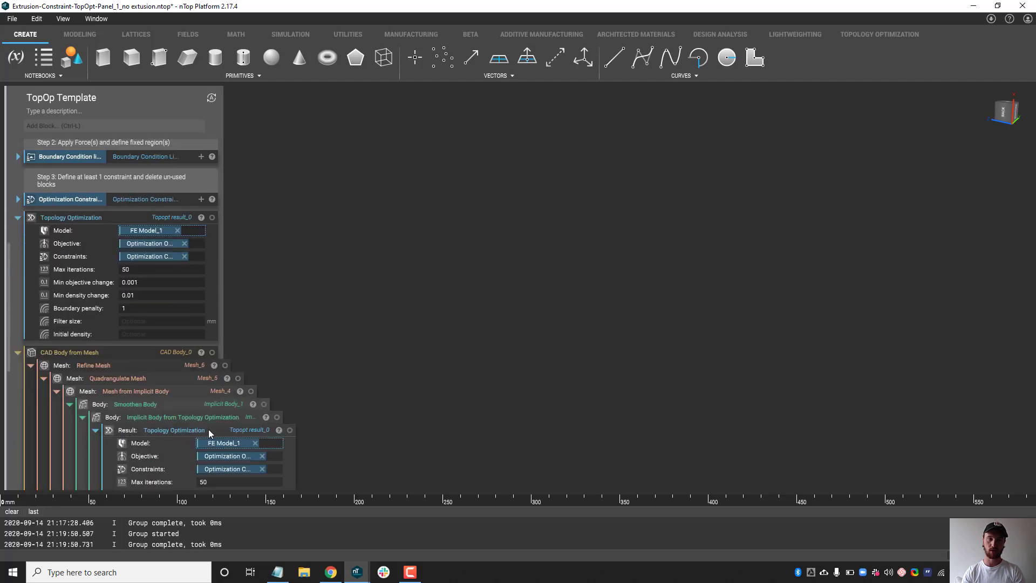
left_click(277, 417)
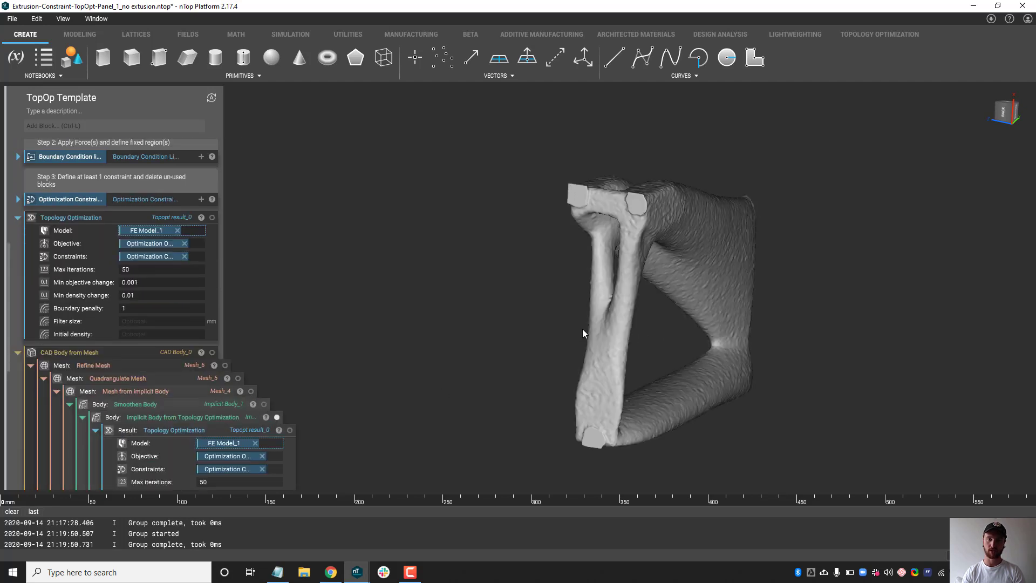
right_click_drag(582, 333, 497, 318)
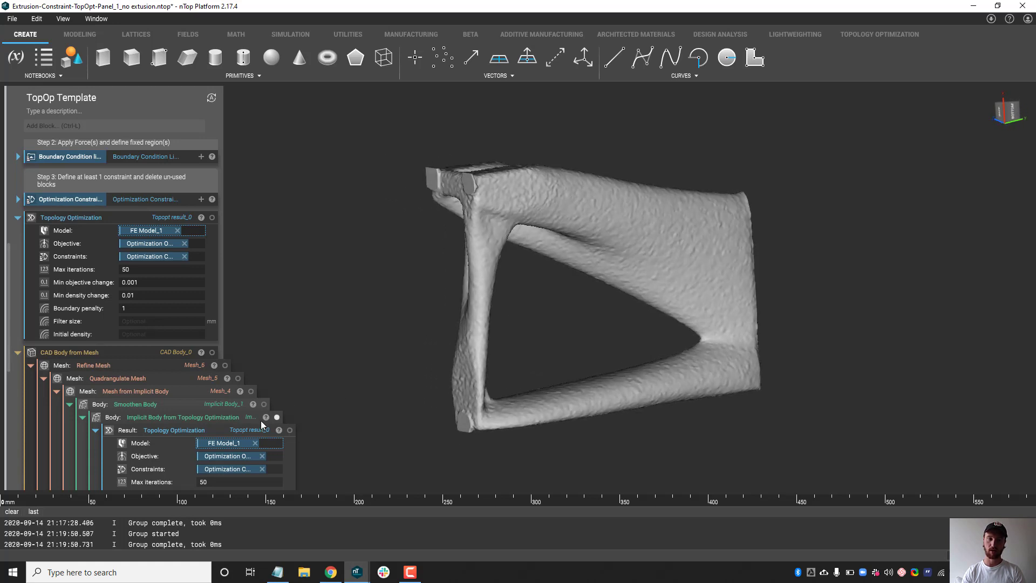
left_click(277, 417)
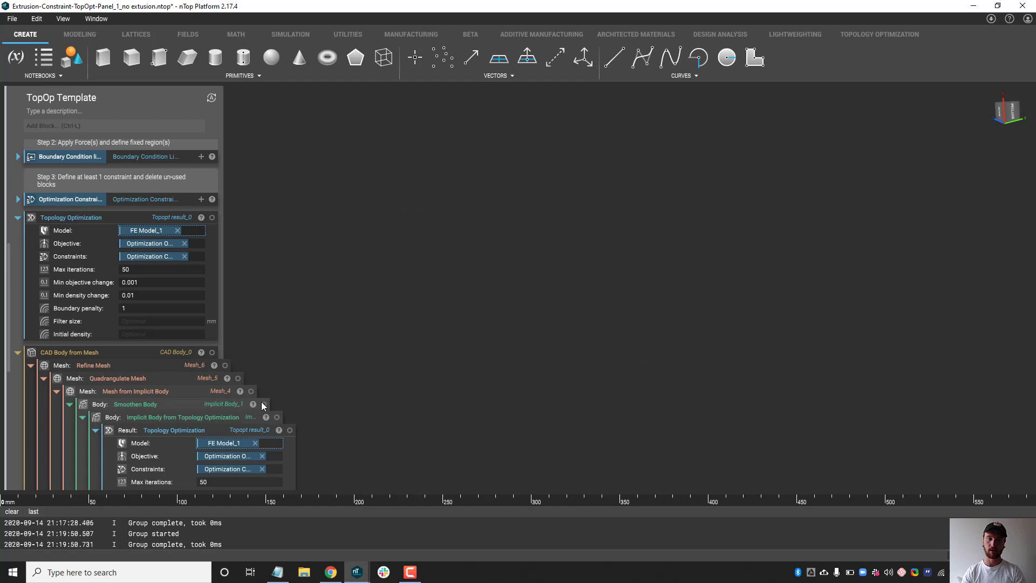
Inspect the smoothed body, then display the quadrangulated mesh as a wireframe.
left_click(263, 405)
right_click_drag(583, 377, 310, 388)
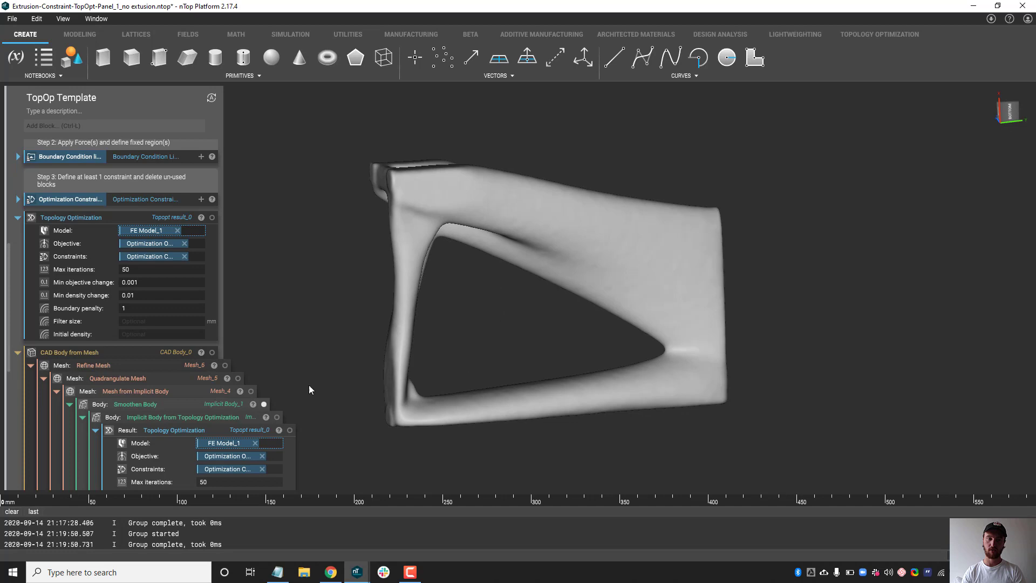
left_click(264, 405)
left_click(238, 379)
right_click_drag(511, 338, 317, 388)
Swap Mesh_5 for CAD Body_0 and orbit around the patched bracket surface.
left_click(238, 379)
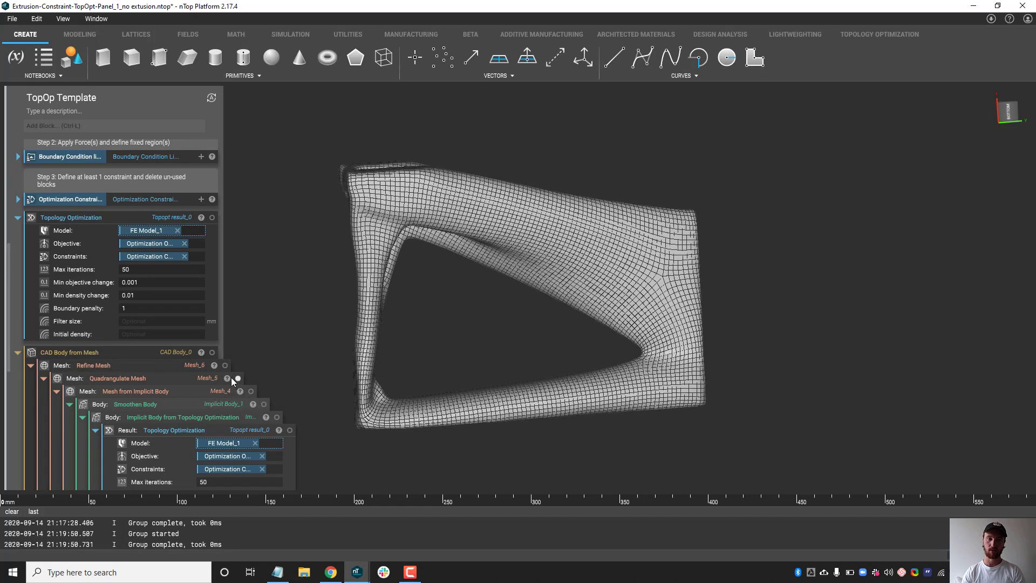
left_click(213, 352)
right_click_drag(532, 318, 462, 300)
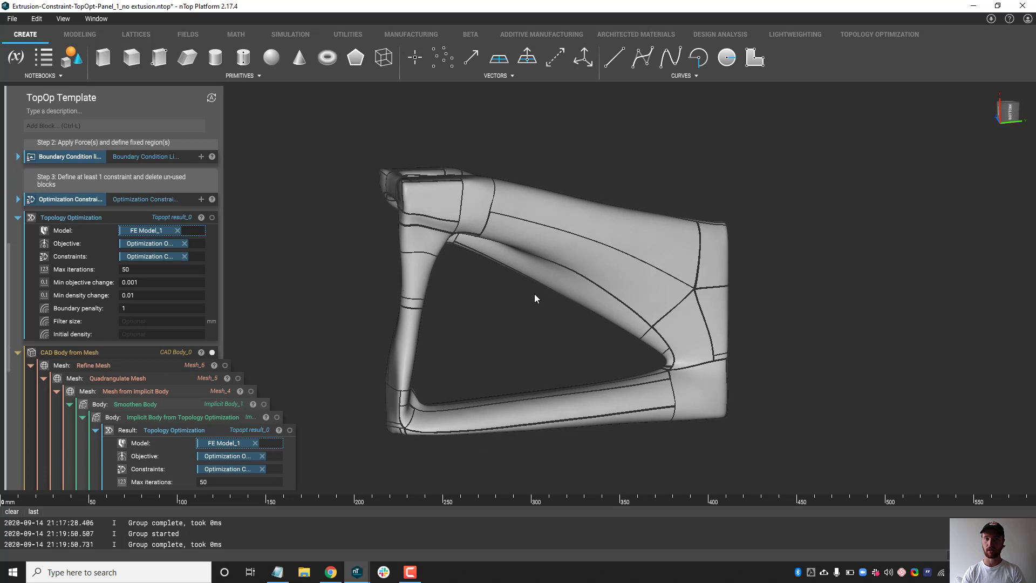
left_click(31, 366)
right_click_drag(478, 332, 494, 332)
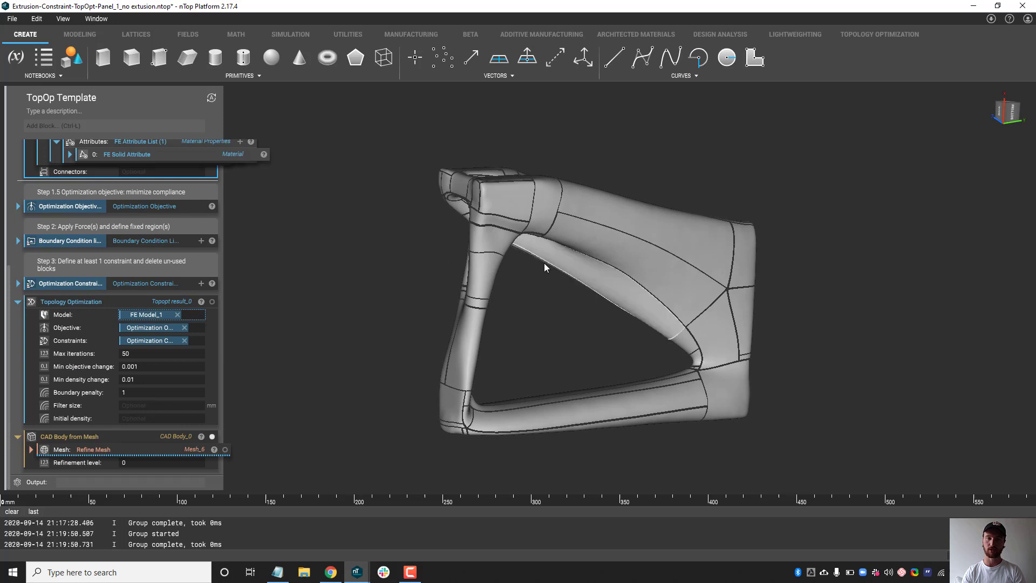
right_click_drag(478, 282, 506, 349)
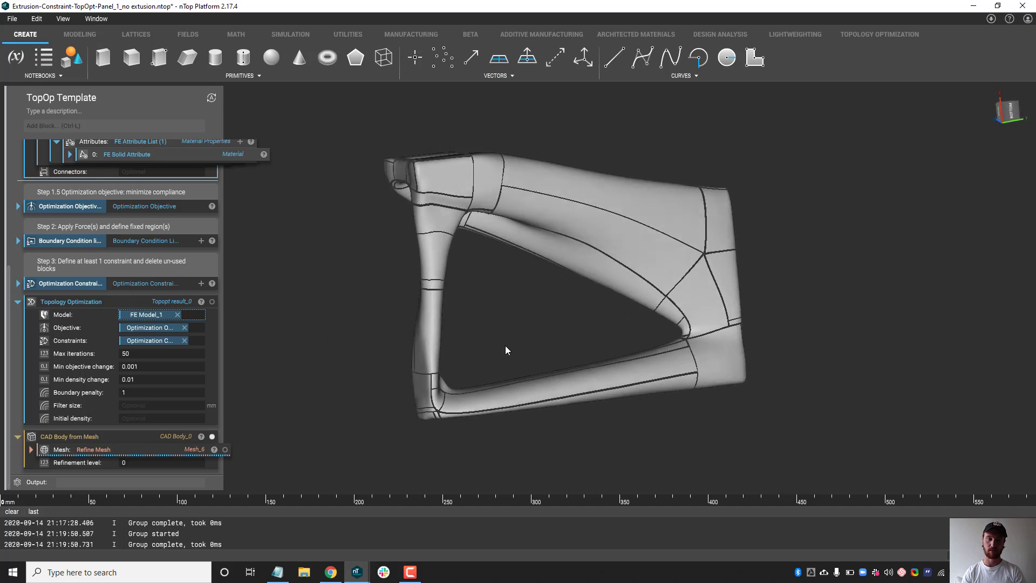
left_click(357, 572)
left_click(406, 532)
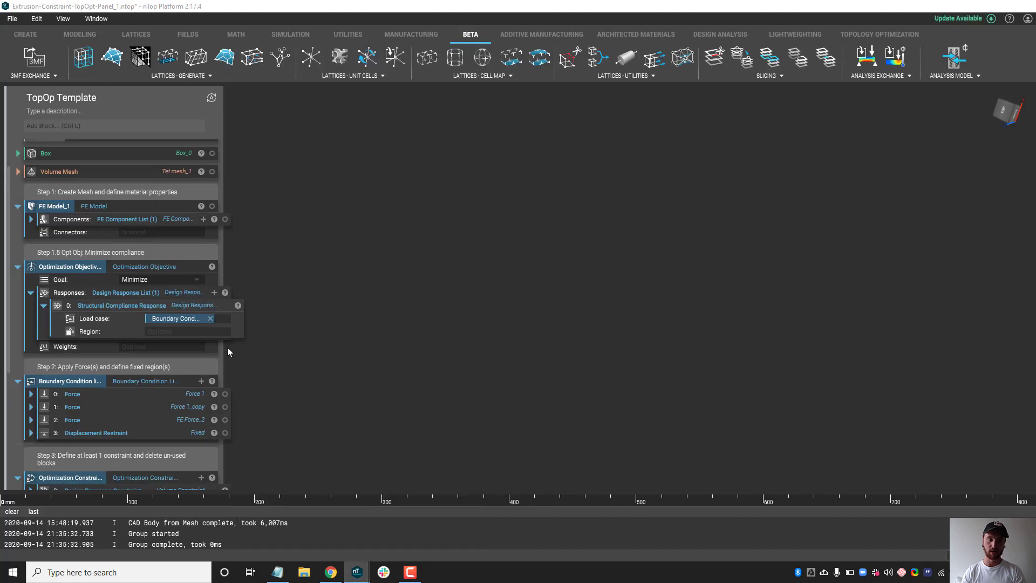
scroll(187, 325, "up", 2)
left_click(212, 197)
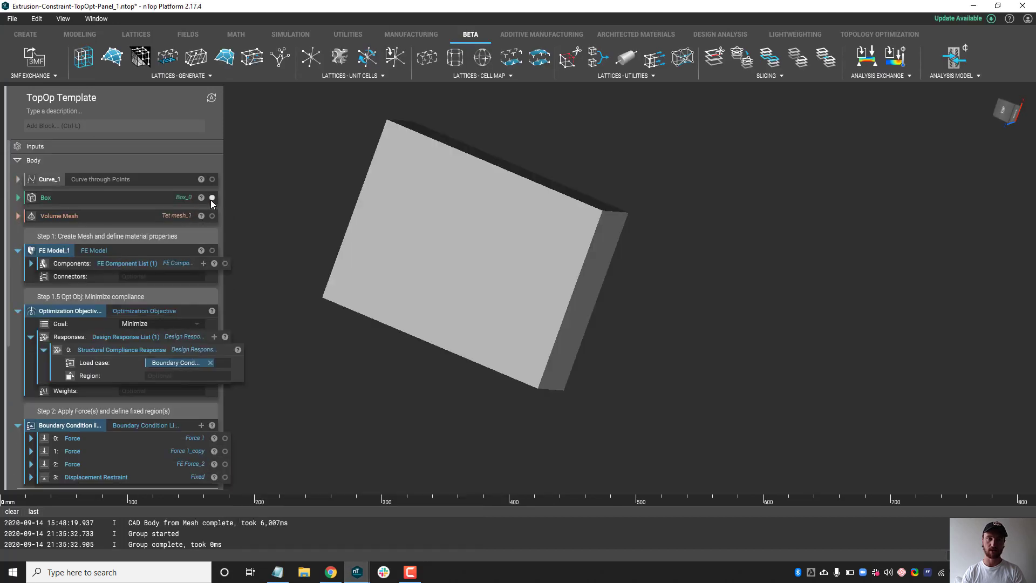
right_click_drag(559, 233, 616, 285)
right_click_drag(447, 258, 360, 303)
left_click(212, 197)
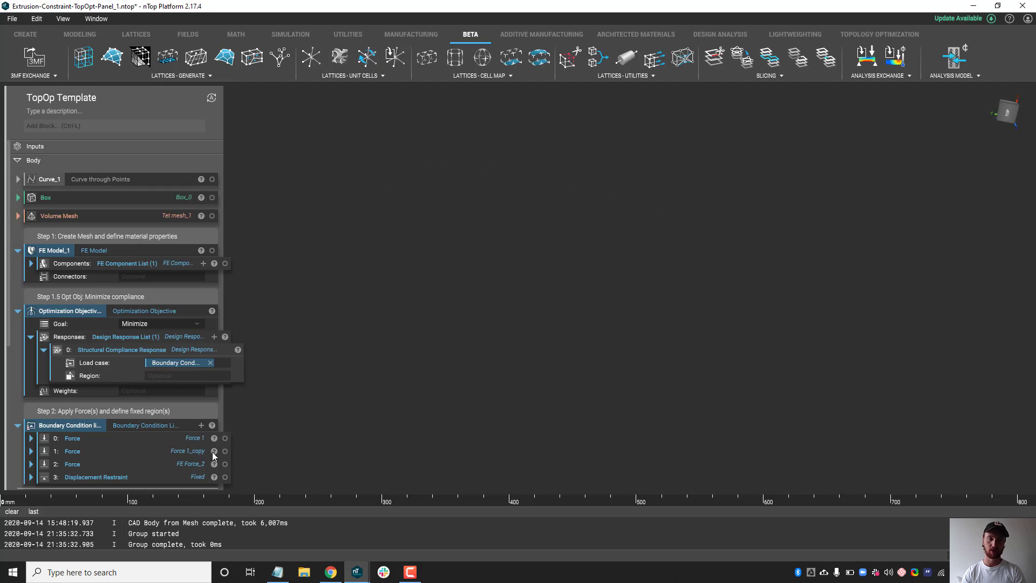
left_click(225, 438)
left_click(225, 451)
left_click(225, 464)
left_click(225, 477)
right_click_drag(587, 383, 548, 368)
left_click(225, 438)
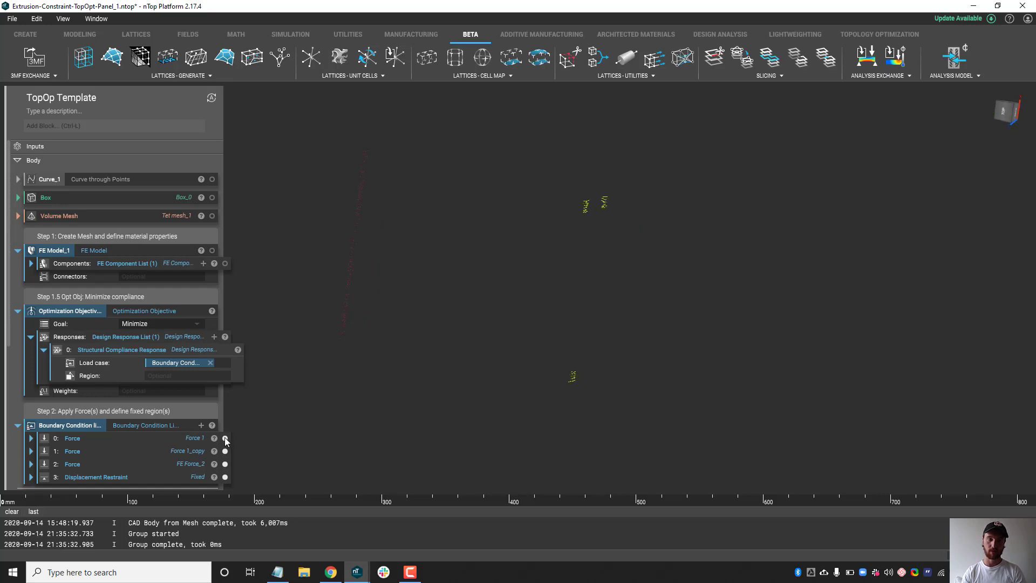
left_click(225, 451)
left_click(225, 464)
left_click(225, 477)
scroll(149, 462, "down", 3)
scroll(150, 453, "down", 2)
scroll(141, 438, "down", 1)
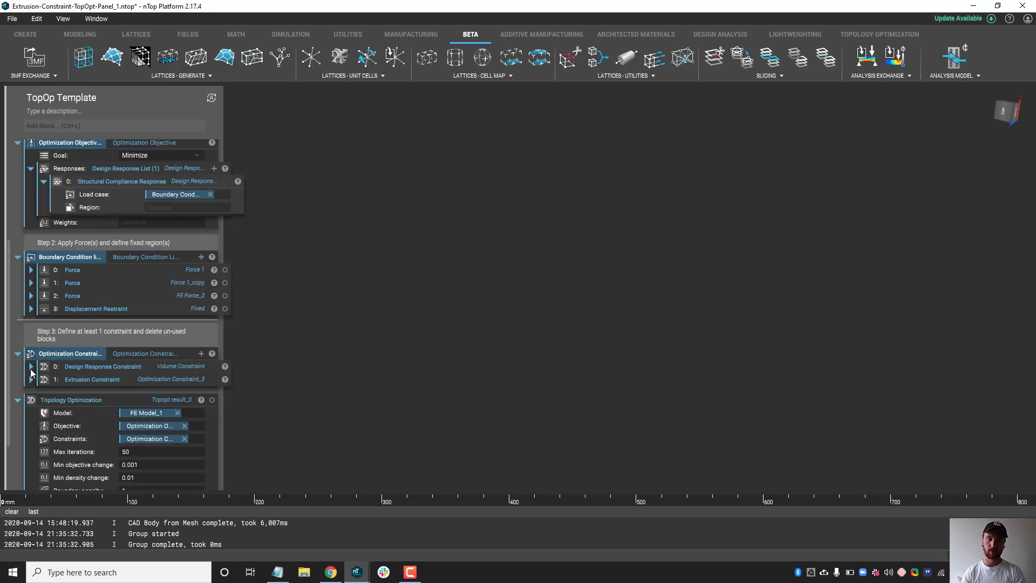
Check the volume constraint (Less than 0.3), then expand Extrusion Constraint to show Curve_1.
left_click(31, 367)
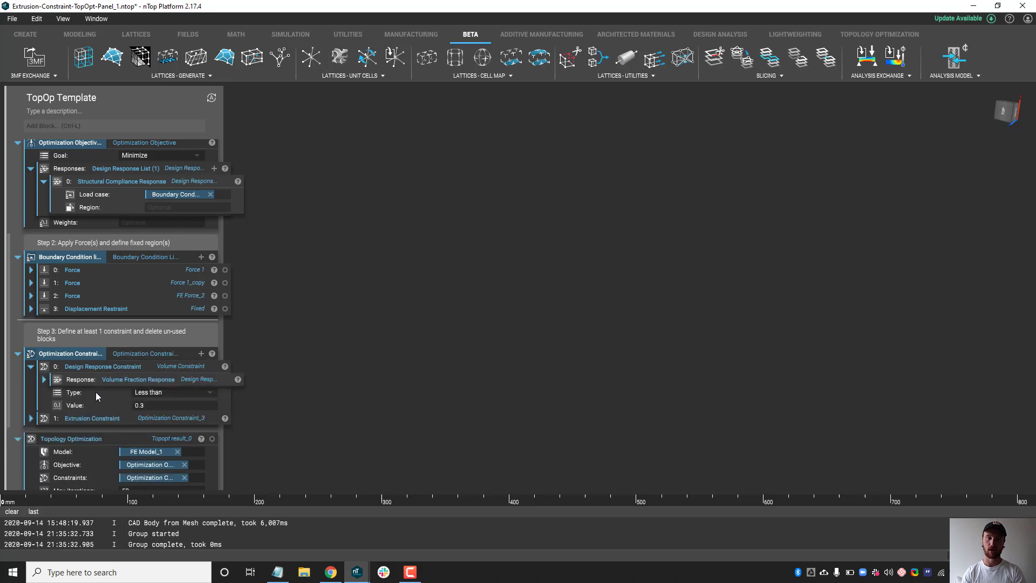
left_click(31, 368)
left_click(31, 380)
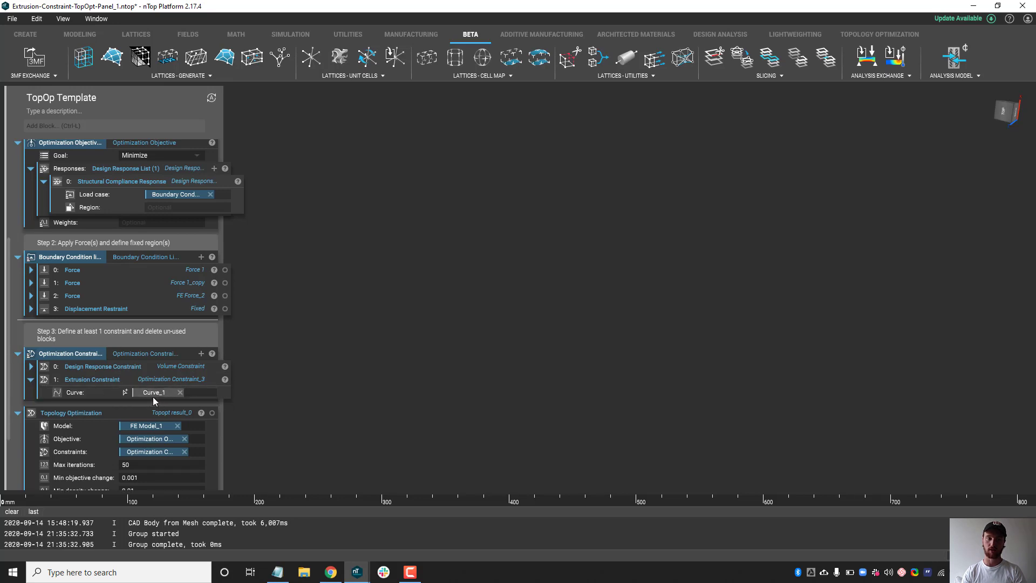
scroll(154, 397, "up", 5)
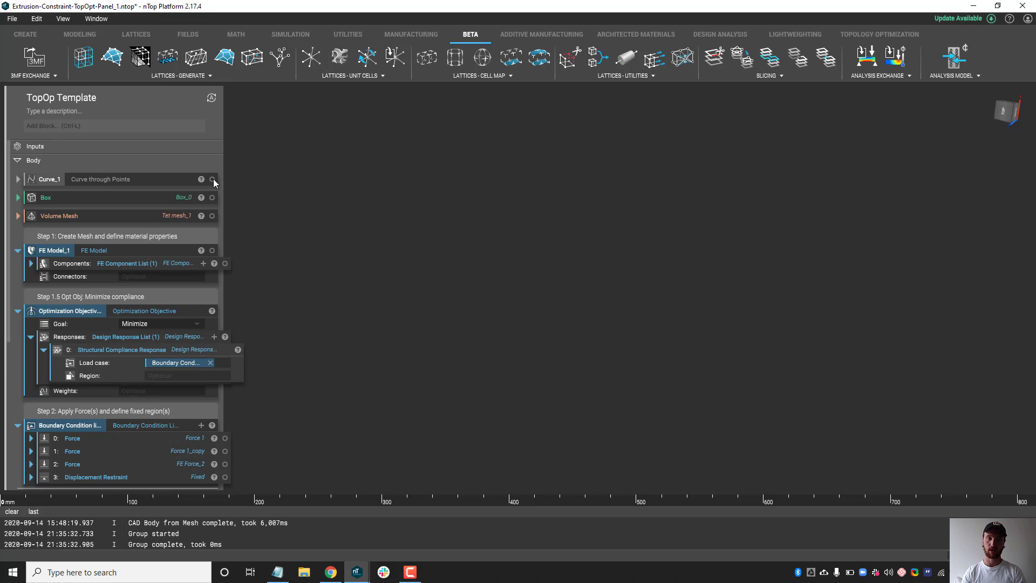
Display Curve_1 and the box, and read Curve_1's points running from Z 40 to -40.
left_click(213, 179)
left_click(212, 197)
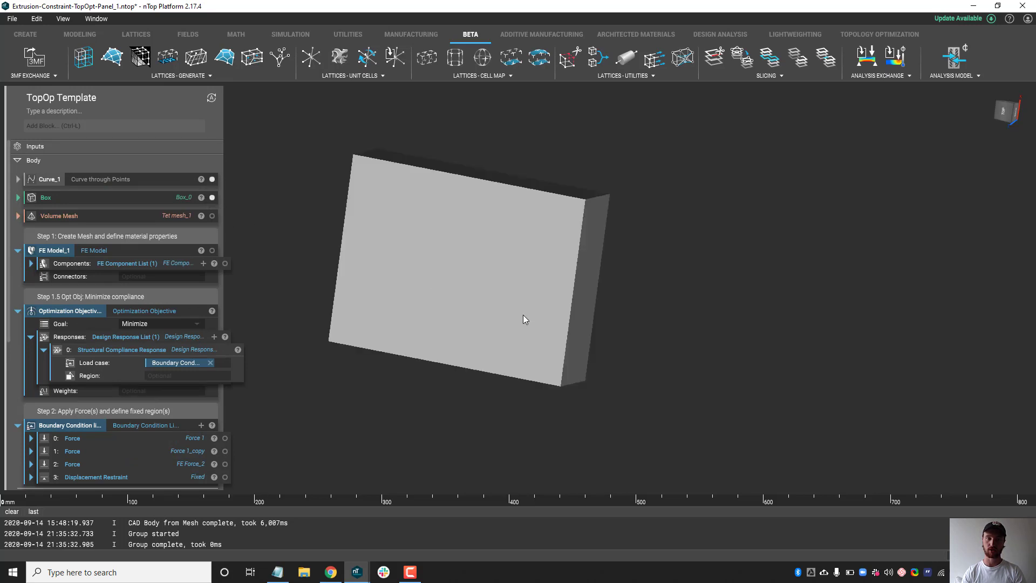
right_click_drag(526, 351, 445, 303)
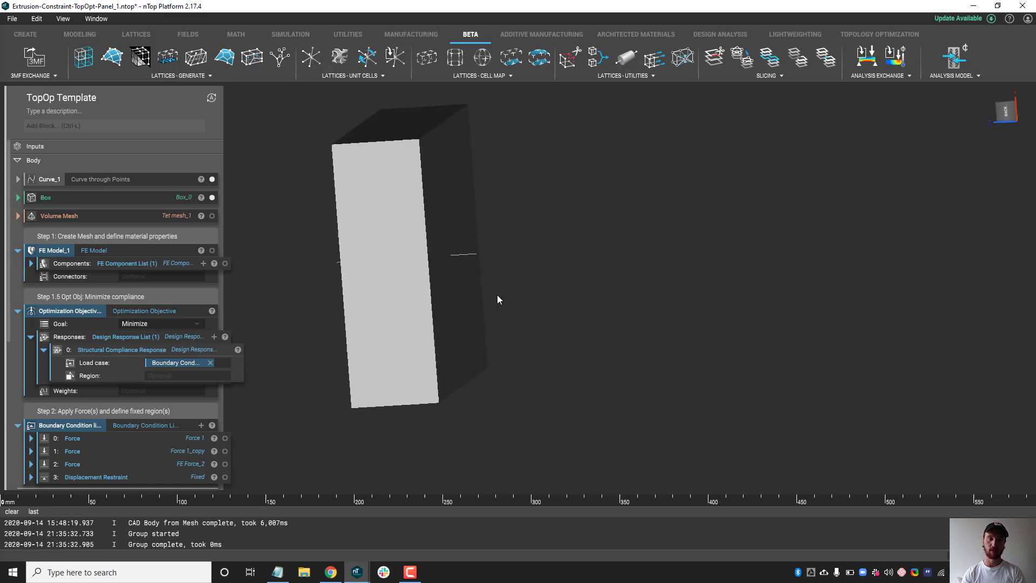
left_click(18, 179)
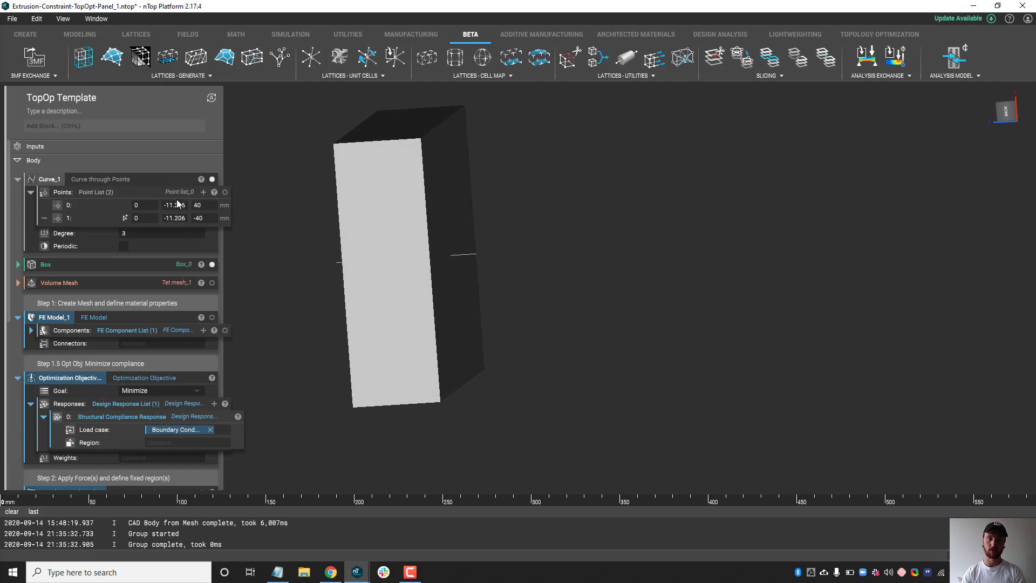
left_click(18, 180)
right_click_drag(365, 259, 416, 287)
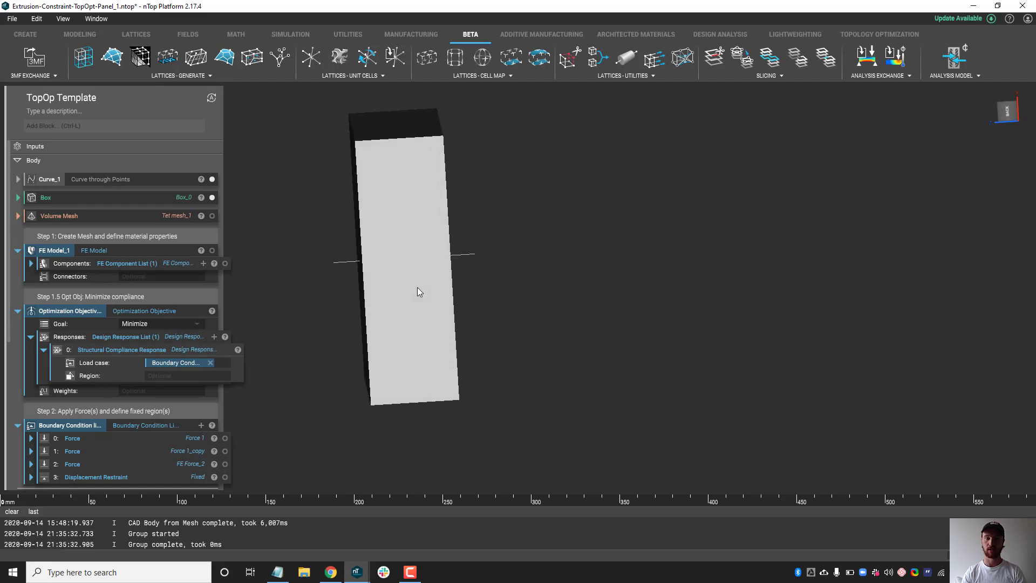
Hide box and Curve_1, orbit the extrusion-constrained bracket at threshold 0.50, expand CAD Body from Mesh.
left_click(210, 197)
left_click(212, 182)
scroll(179, 378, "down", 4)
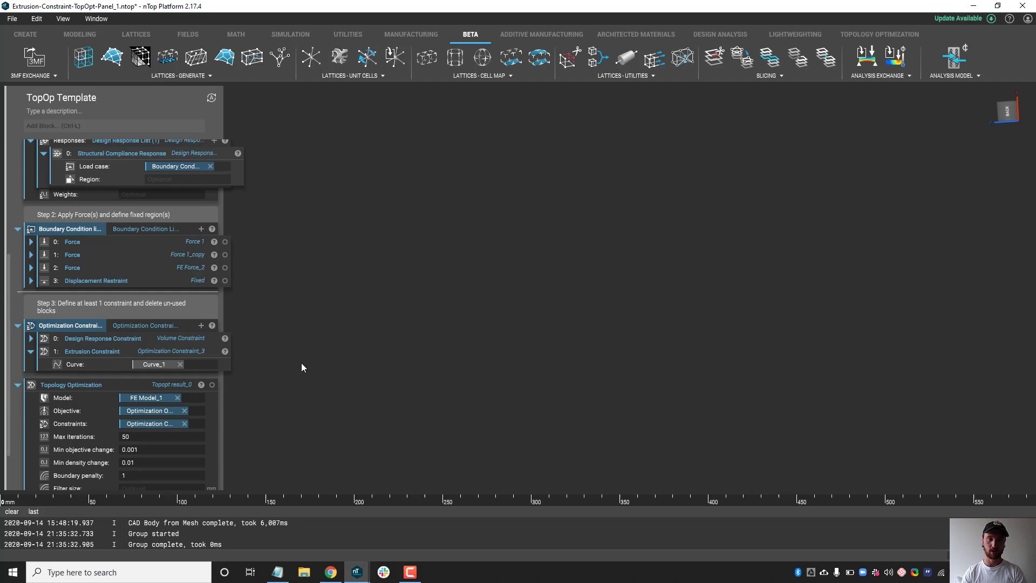
right_click_drag(484, 322, 655, 348)
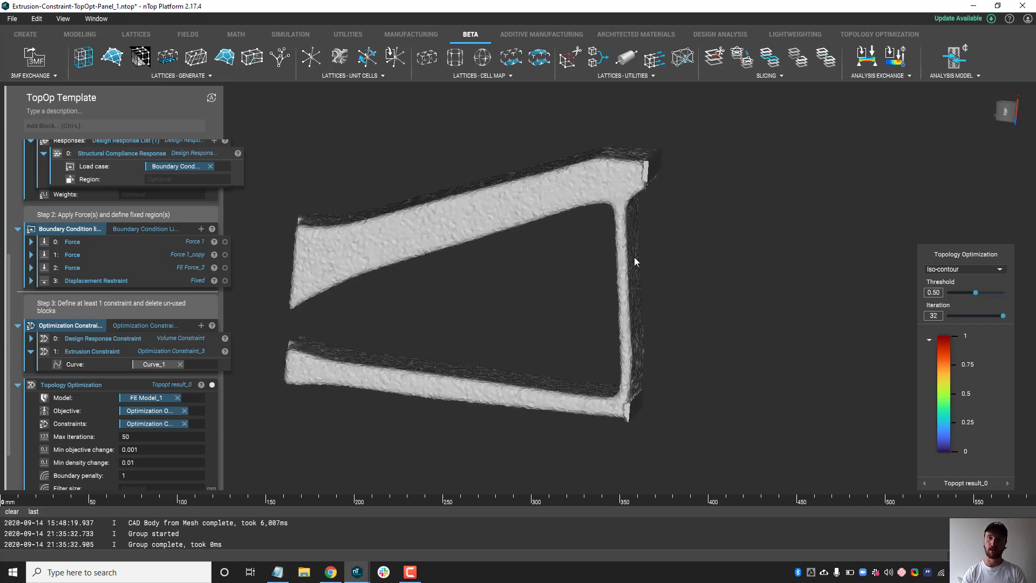
right_click_drag(599, 266, 404, 256)
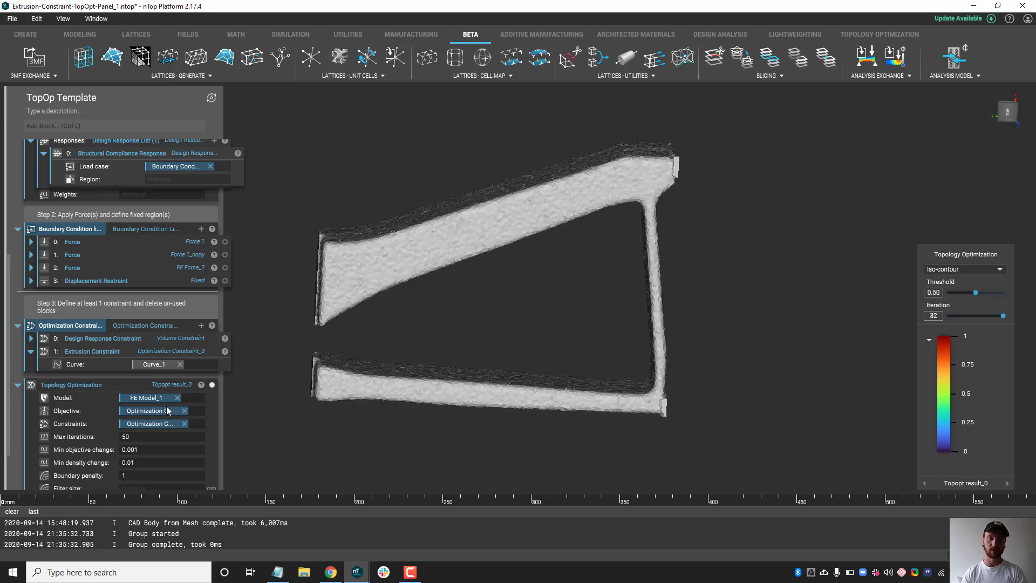
scroll(167, 410, "down", 2)
left_click(20, 462)
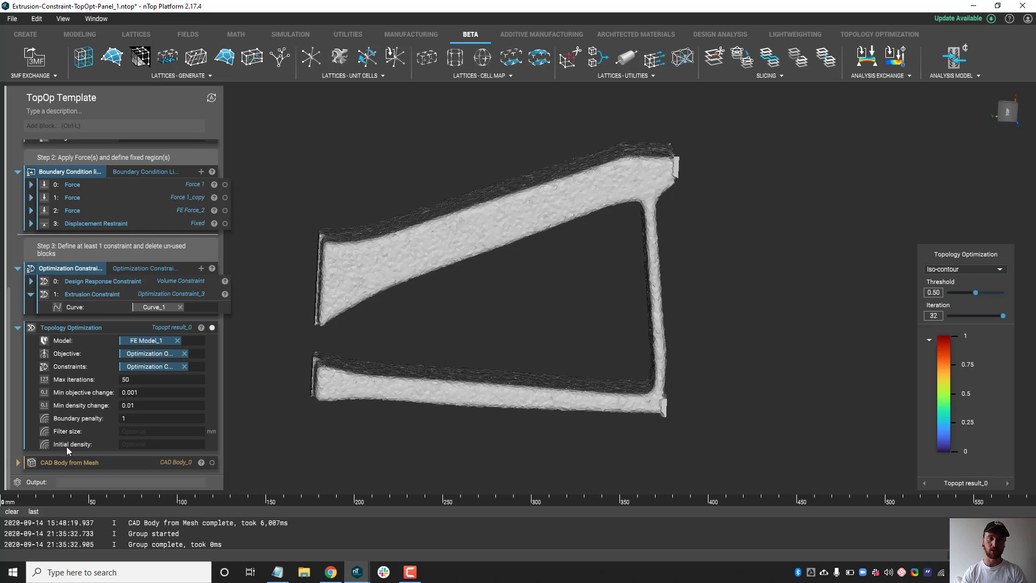
Expand the Translate Object chain and display the raw Implicit Body from Topology Optimization.
left_click(69, 449)
scroll(241, 452, "down", 4)
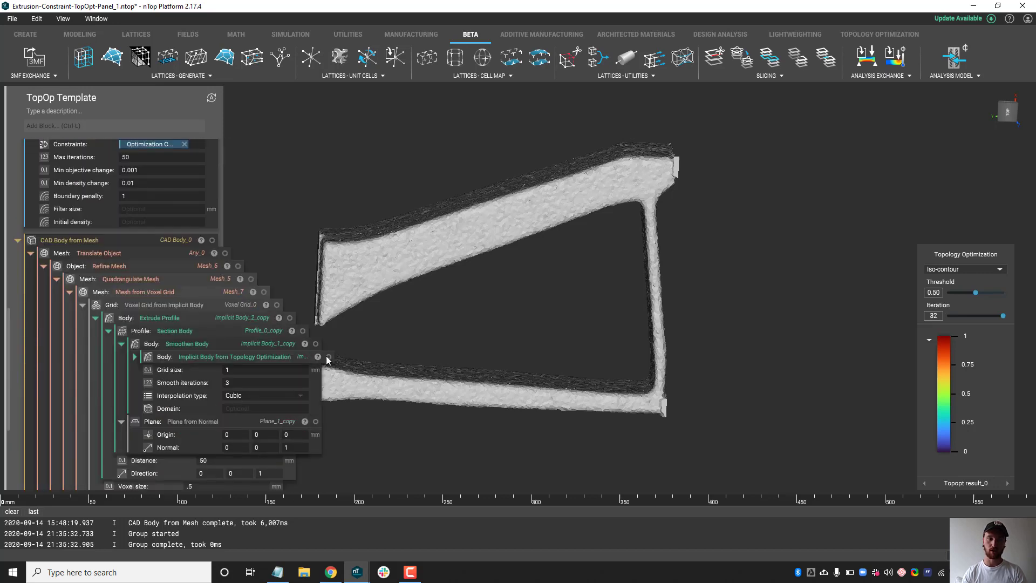
left_click(329, 356)
left_click(375, 270)
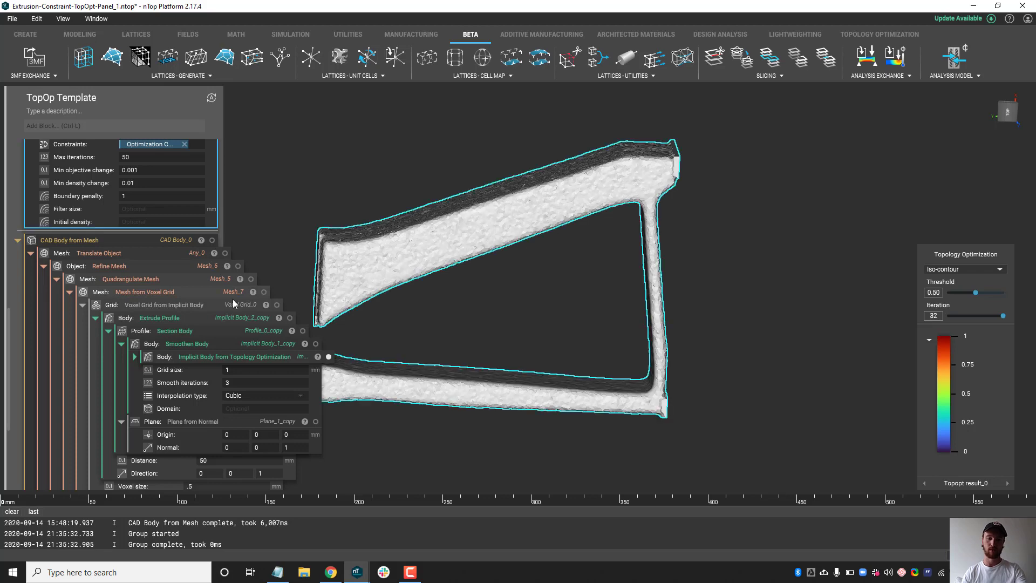
left_click(246, 356)
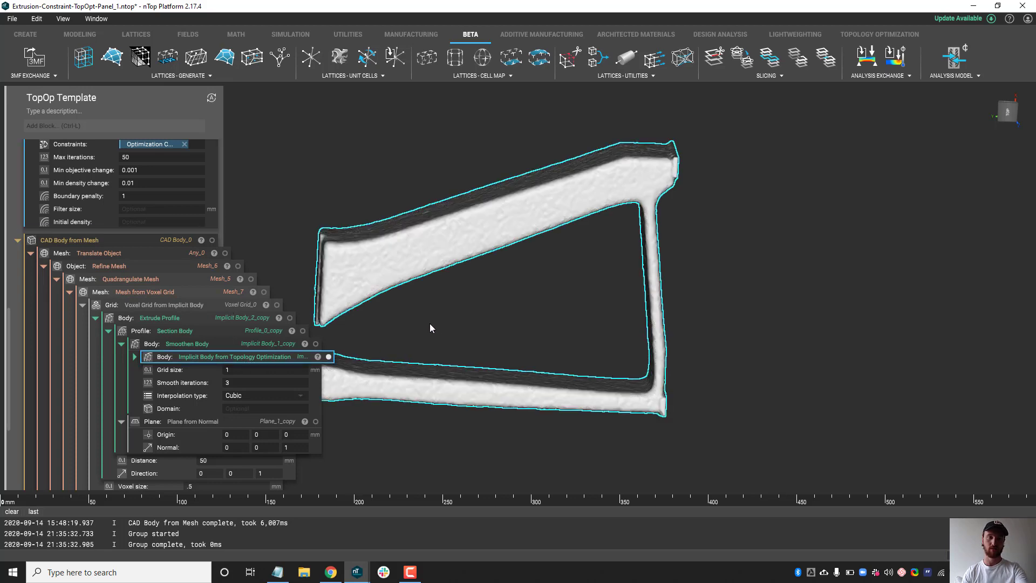
Show the smoothed body (3 iterations, cubic interpolation) and collapse Extrude Profile.
left_click(316, 344)
left_click(329, 357)
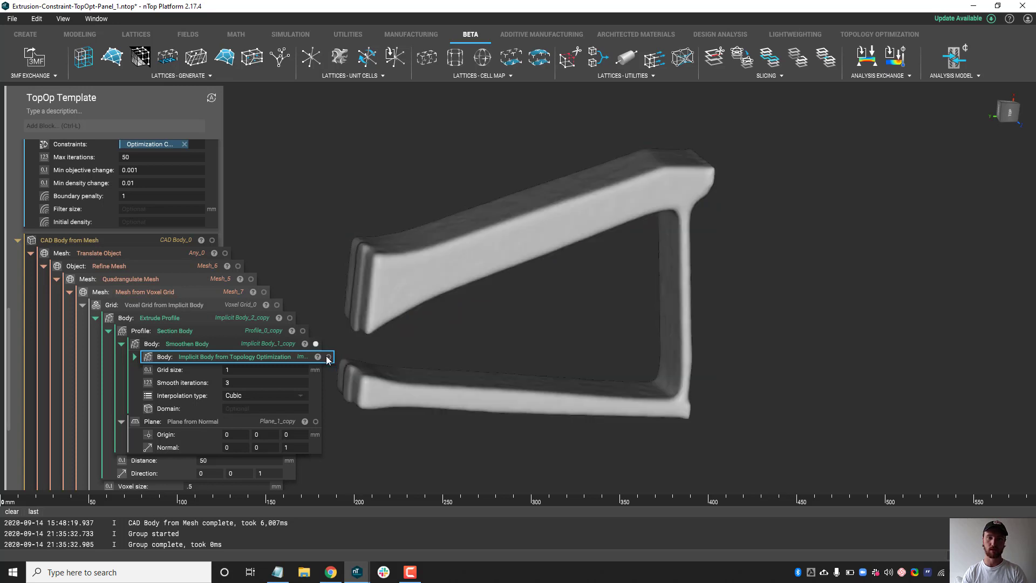
left_click(95, 318)
right_click_drag(642, 304, 568, 300)
Show the 0.5 mm Voxel Grid from Implicit Body and orbit to inspect the extruded bracket's end face.
left_click(277, 305)
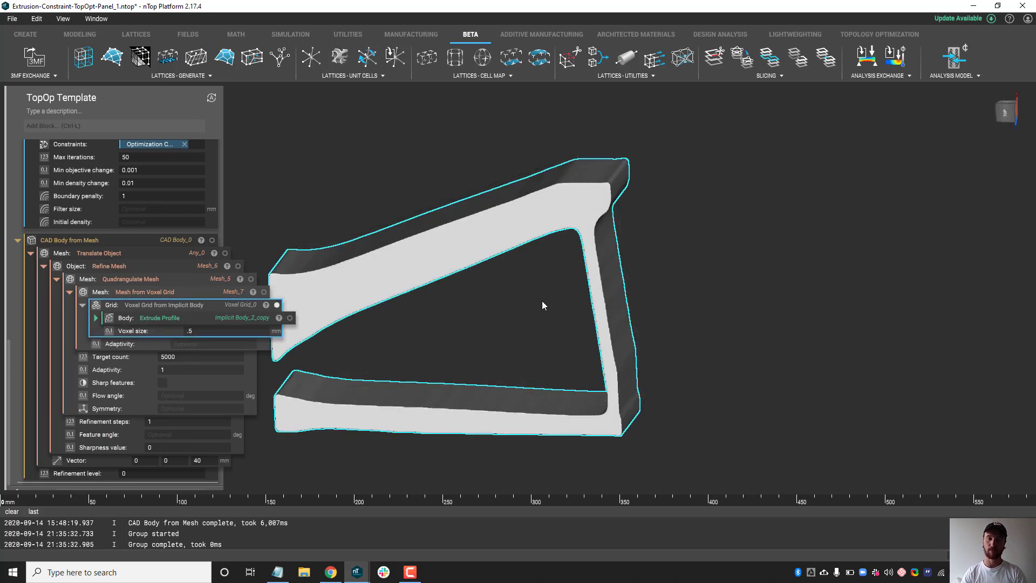
right_click_drag(542, 300, 847, 257)
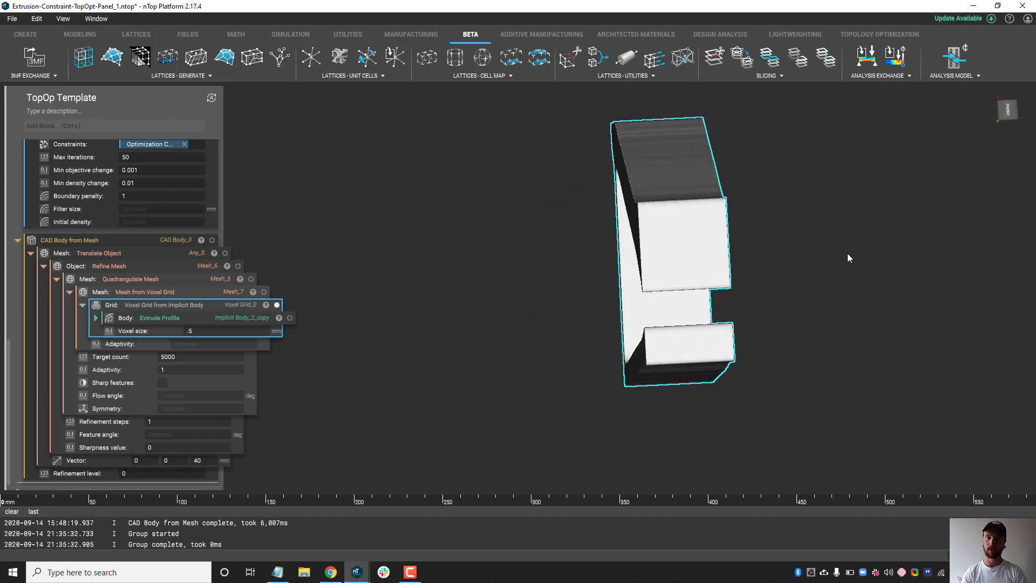
right_click_drag(795, 288, 921, 296)
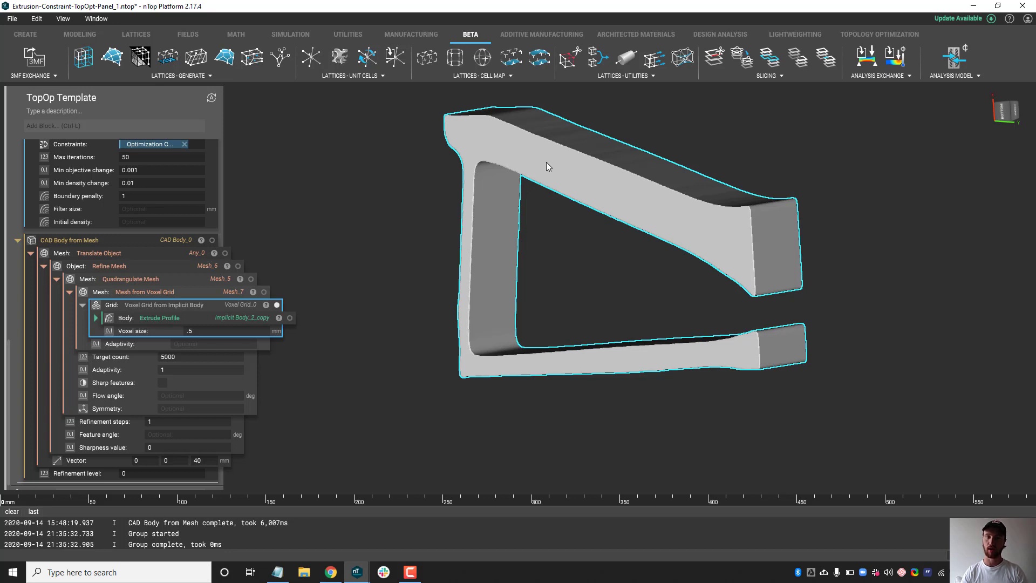
right_click_drag(727, 352, 536, 378)
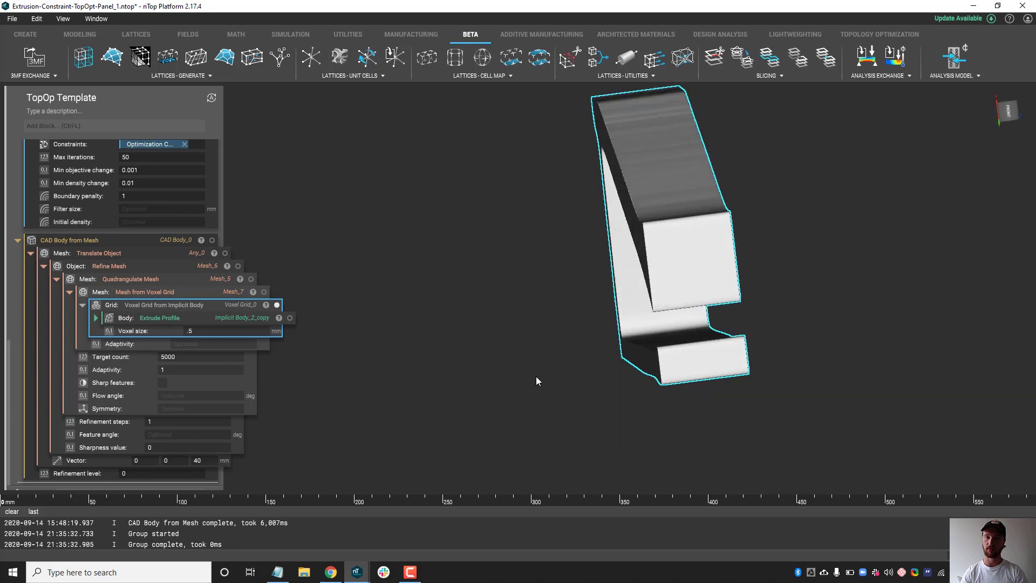
middle_click_drag(686, 321, 574, 337)
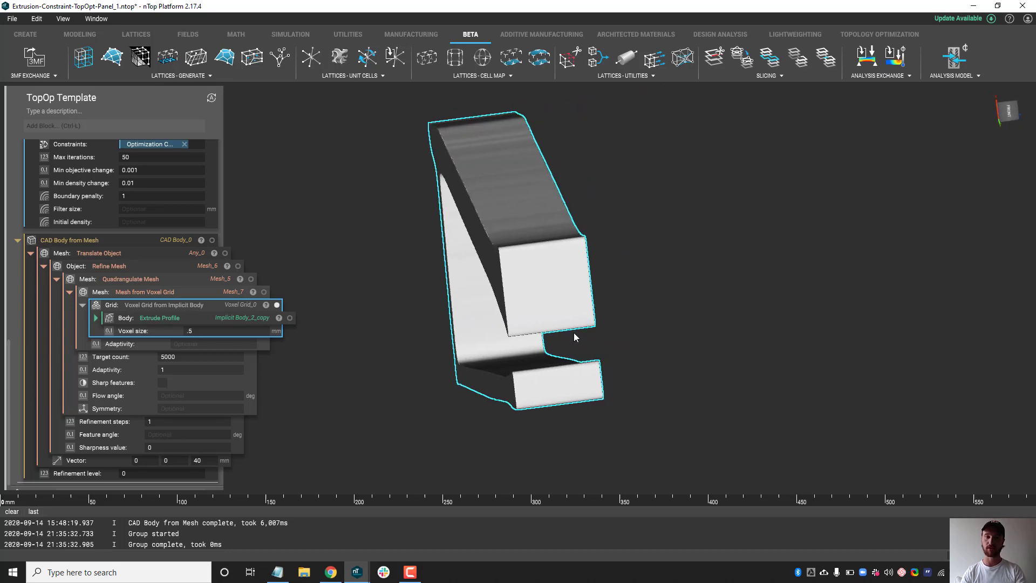
Swap the voxel grid for the Quadrangulate Mesh result and inspect the bracket's quad mesh.
left_click(277, 306)
left_click(251, 279)
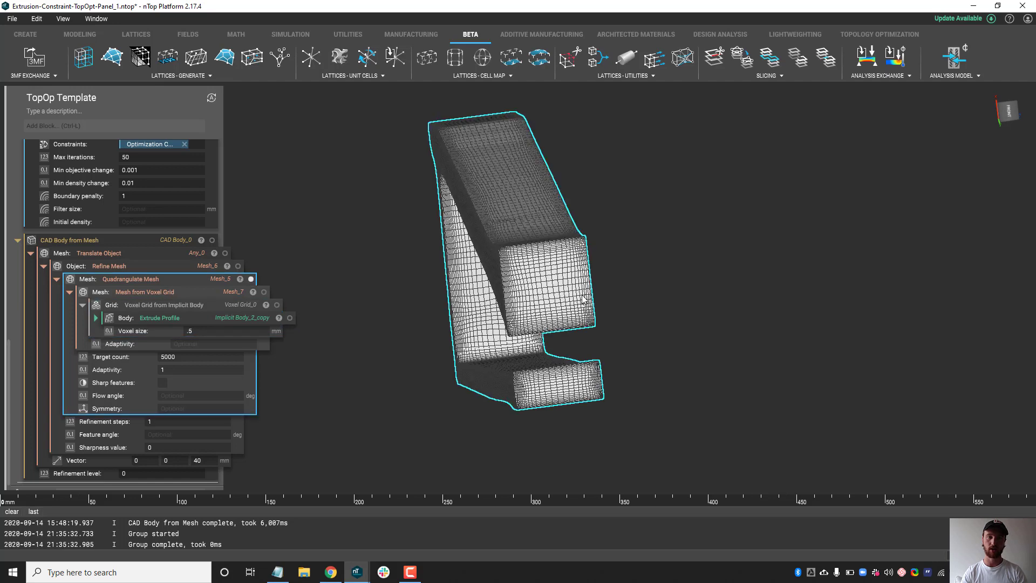
right_click_drag(583, 298, 696, 282)
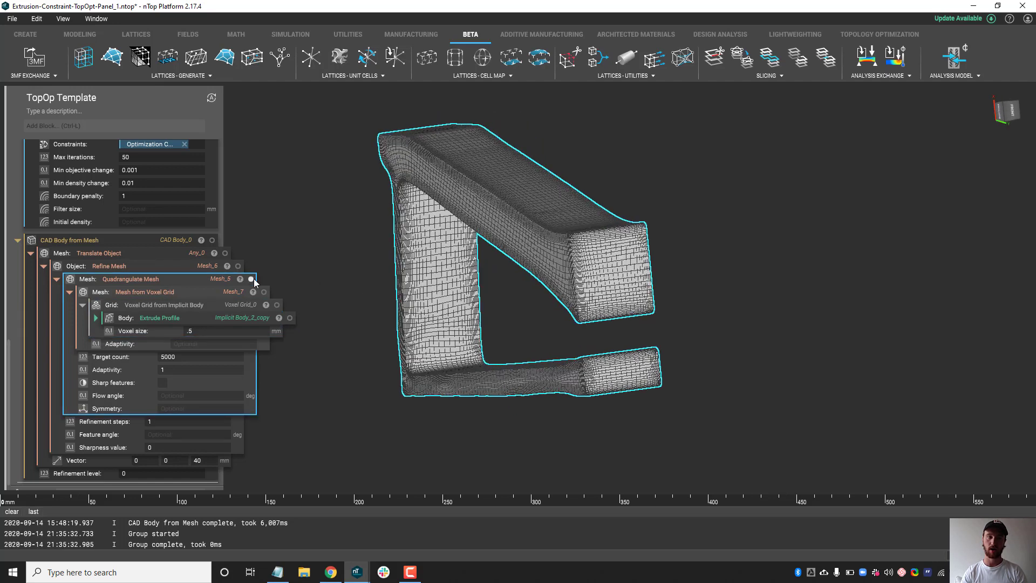
Display only the CAD Body from Mesh and orbit around its patch-divided surfaces and right end faces.
left_click(251, 279)
left_click(212, 240)
right_click_drag(522, 289, 714, 296)
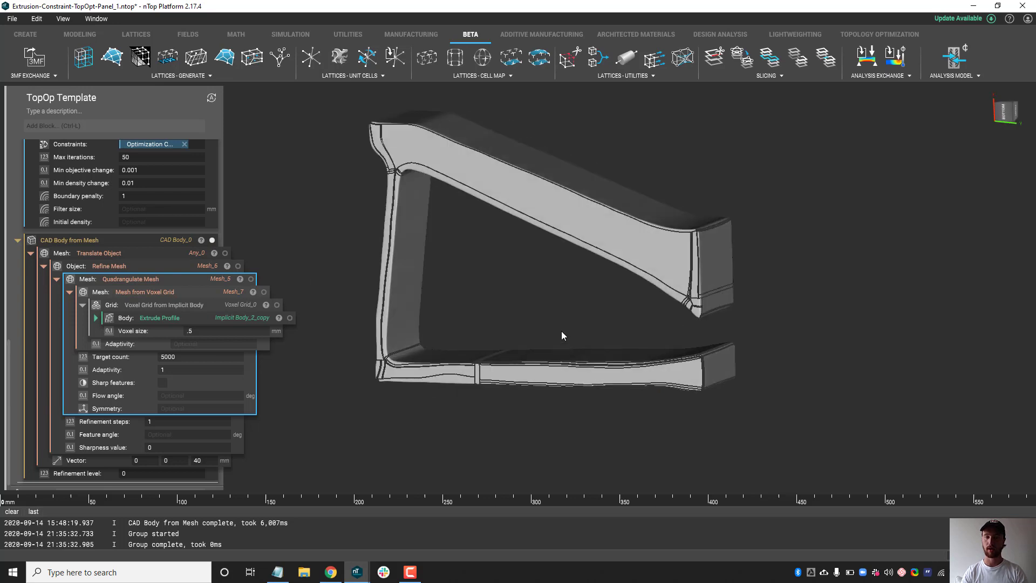
right_click_drag(474, 329, 516, 320)
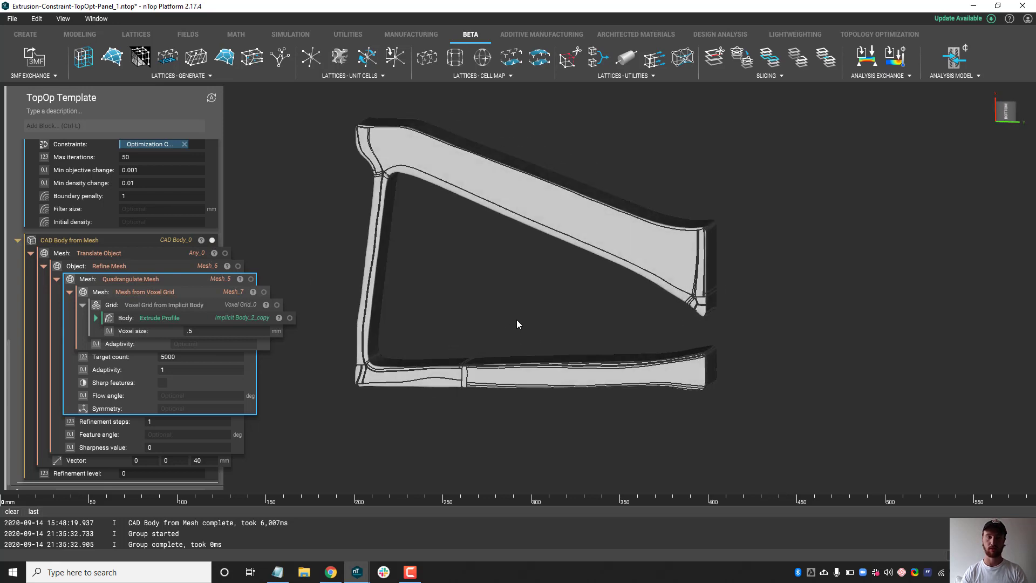
right_click_drag(620, 331, 561, 323)
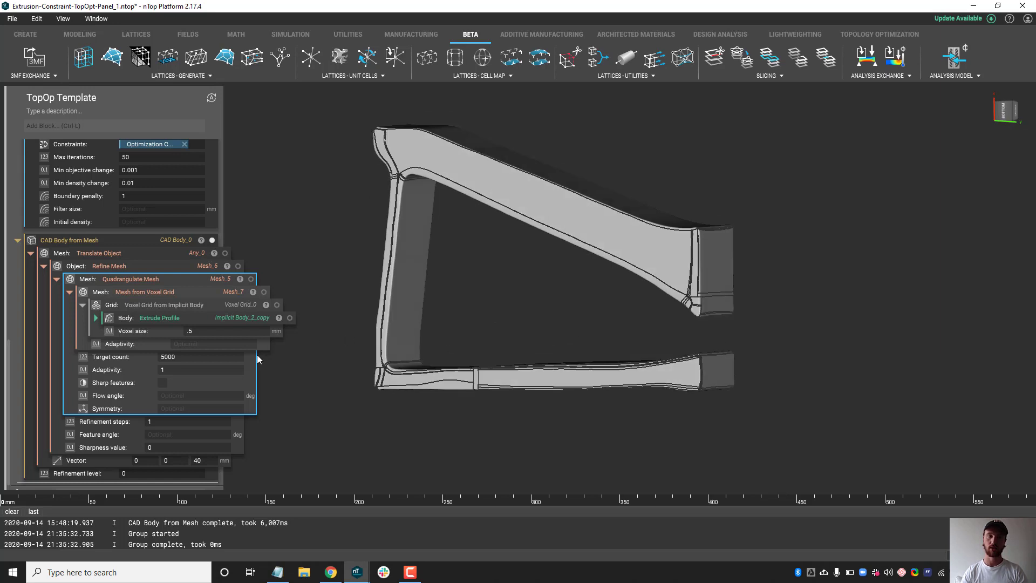
scroll(138, 354, "up", 10)
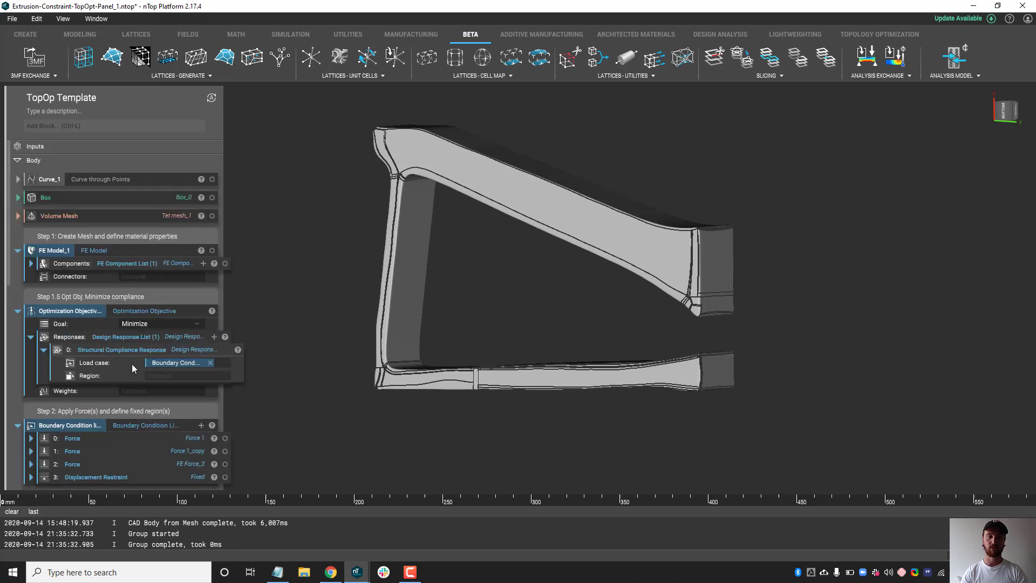